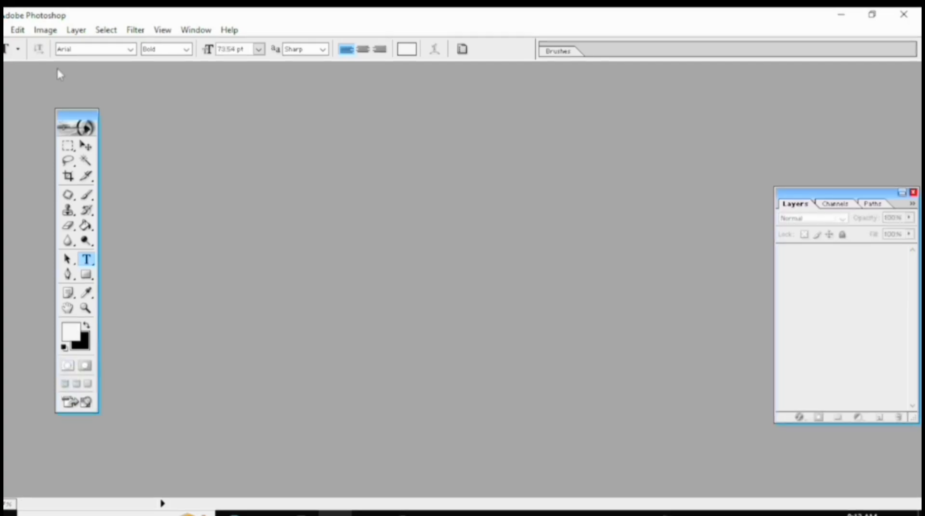
Create a new white RGB document with the 1024 x 576 Wide PAL preset and a resolution of 300 pixels/inch.
click(2, 30)
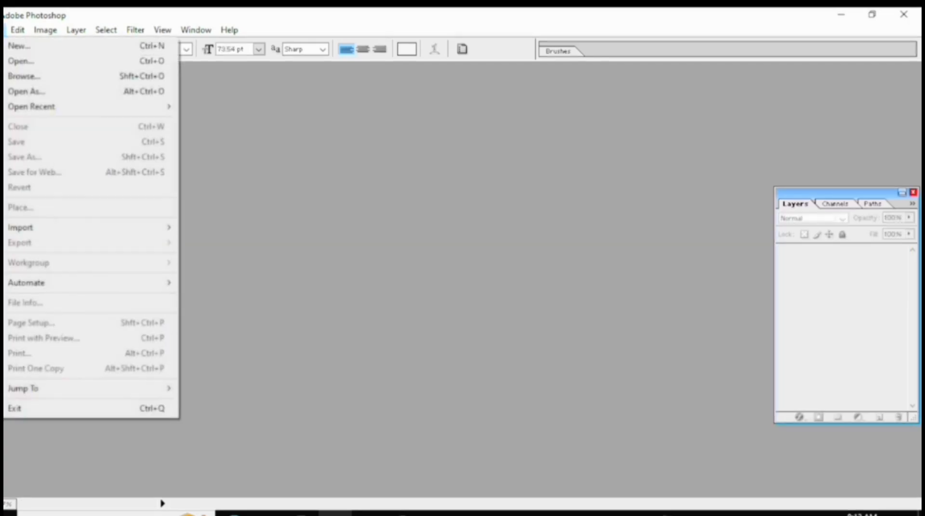
click(11, 46)
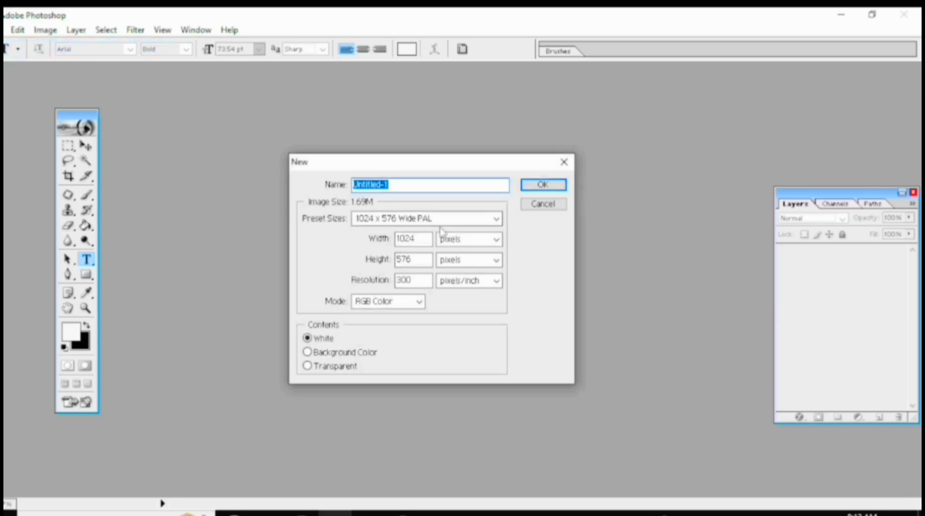
click(444, 222)
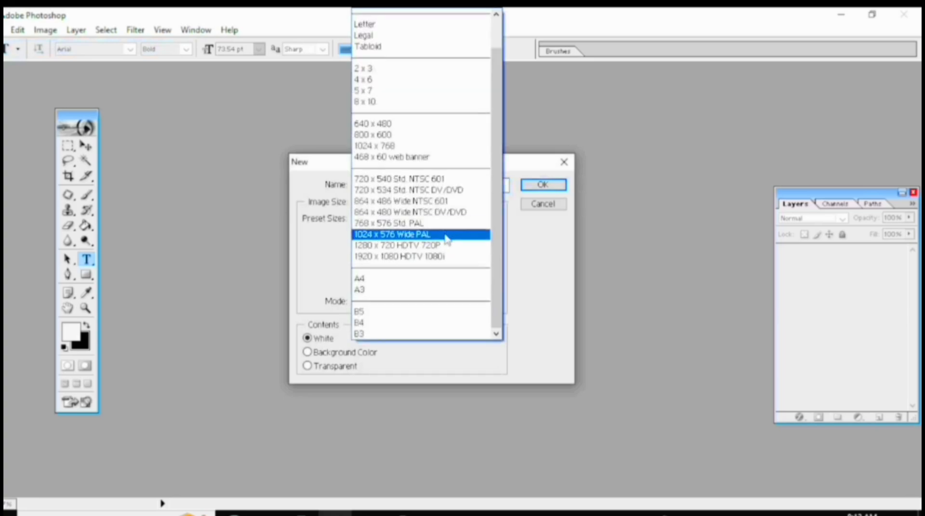
click(447, 236)
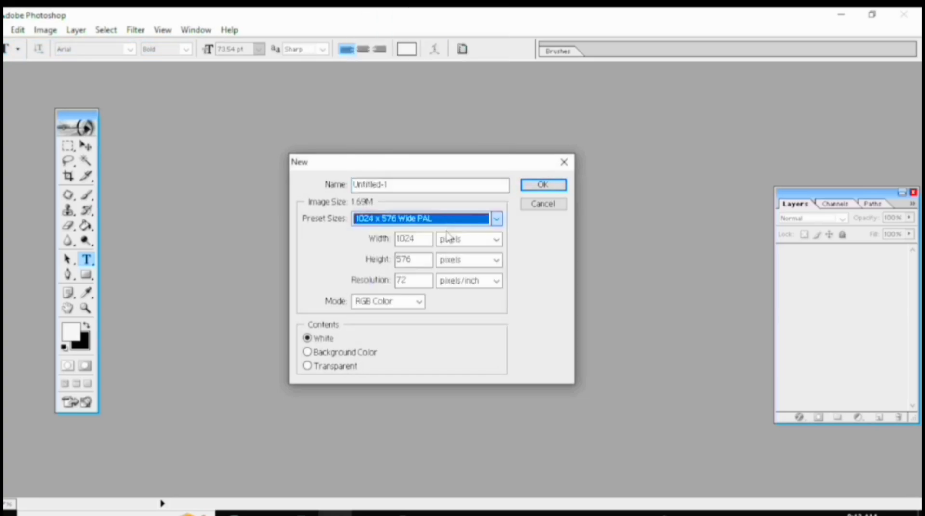
double_click(428, 285)
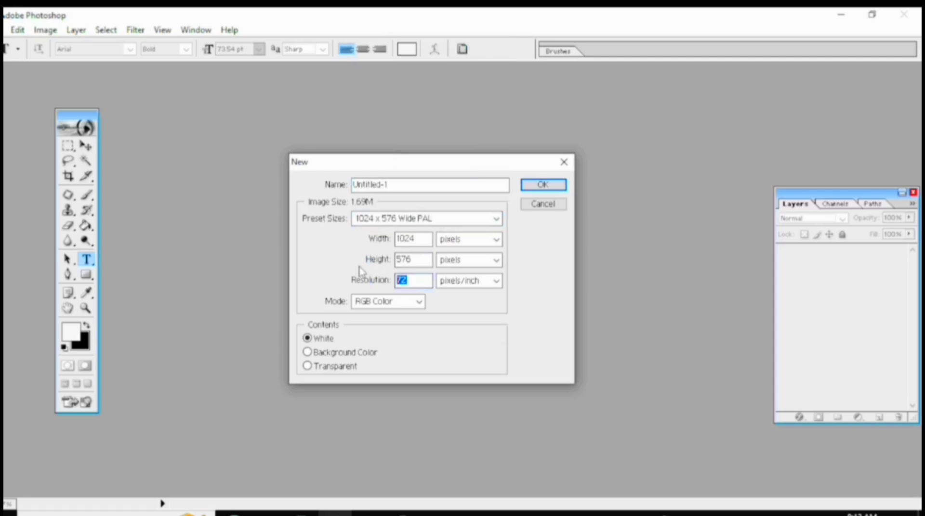
text(300)
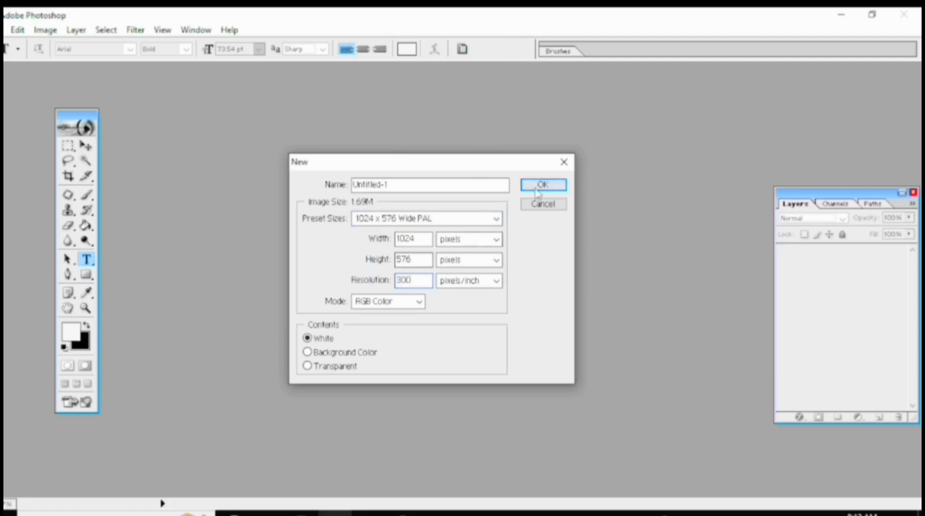
click(538, 187)
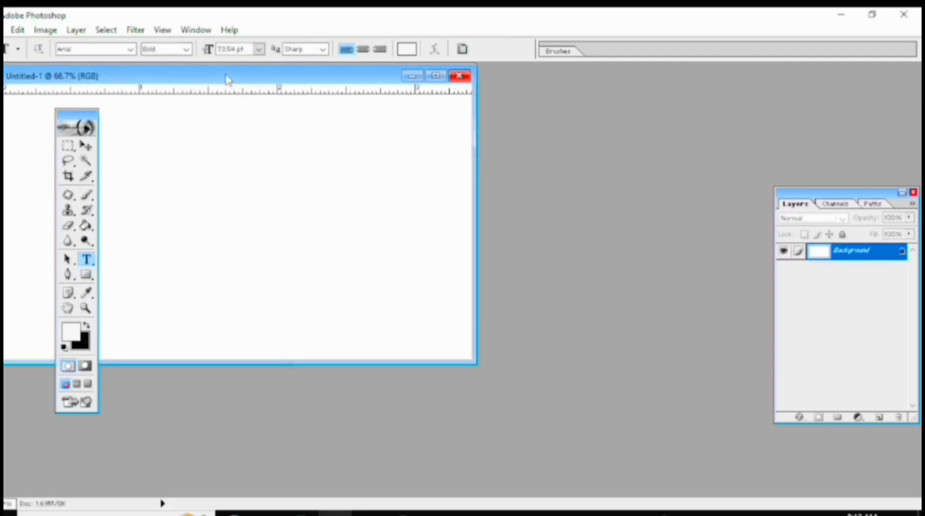
Move the document window clear of the toolbox and fill the background layer with black.
drag(226, 79, 407, 115)
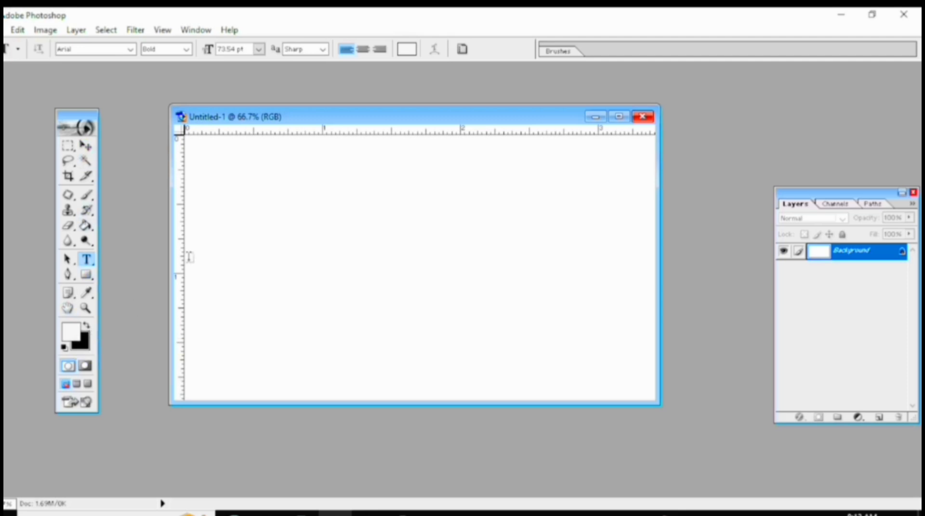
drag(399, 120, 385, 113)
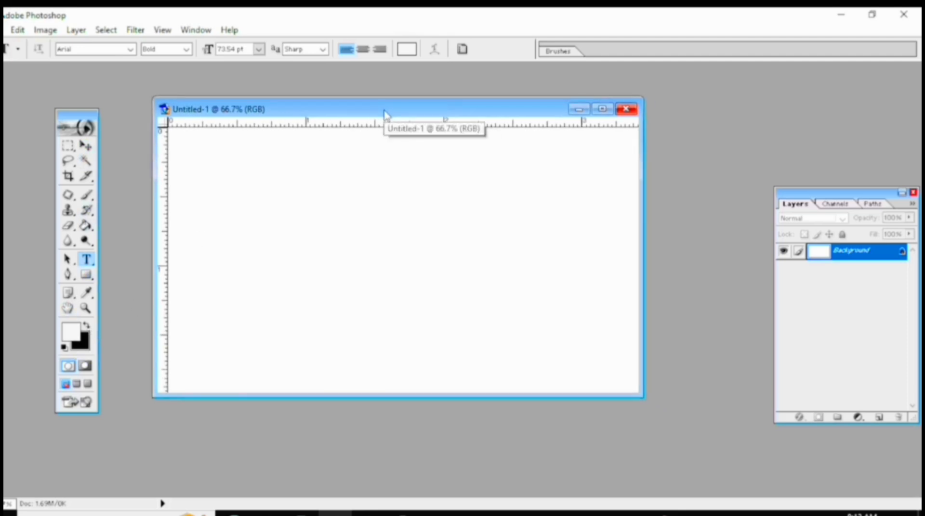
key(ctrl+BackSpace)
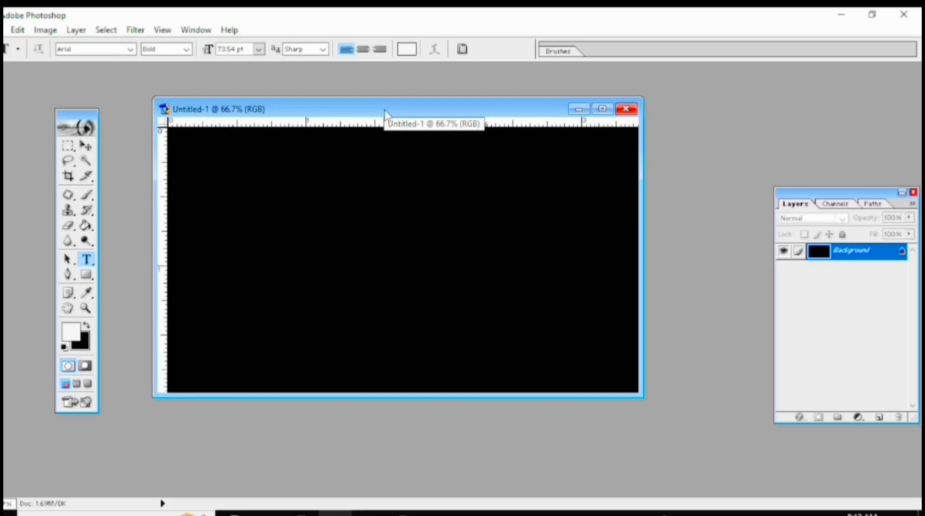
drag(385, 113, 383, 123)
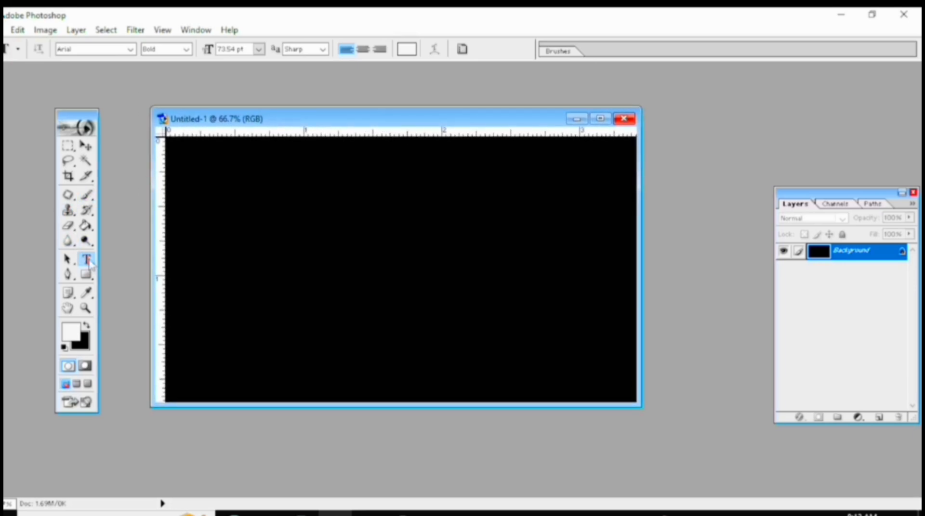
Add the white text "STUDIO" in Arial Bold on the black canvas.
click(204, 265)
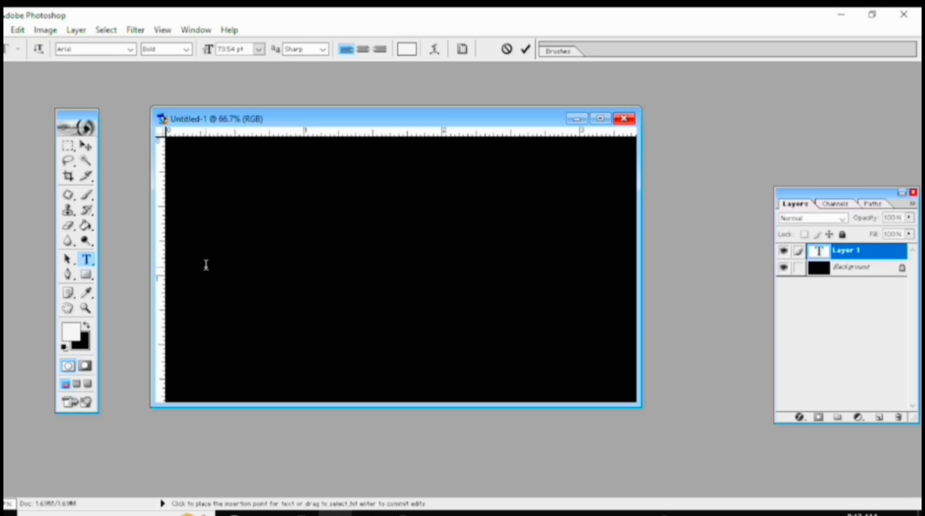
text(STUDI)
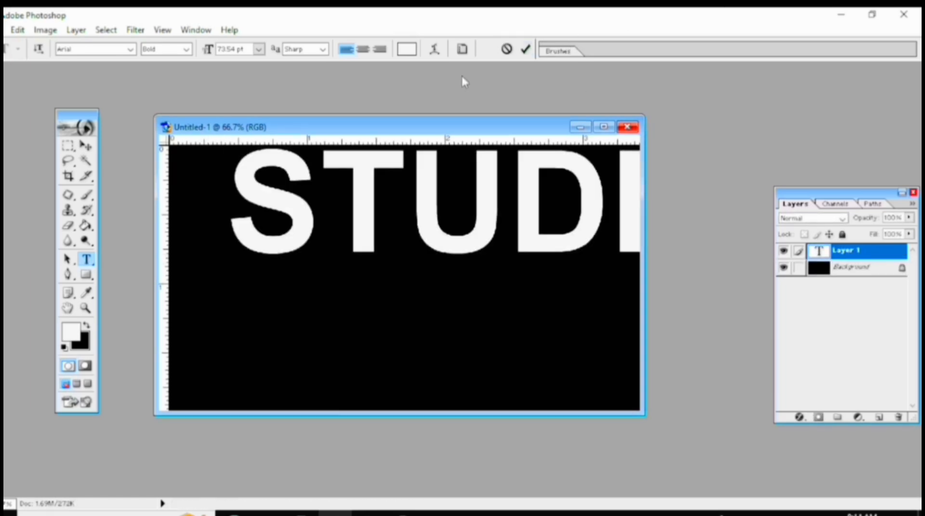
click(527, 49)
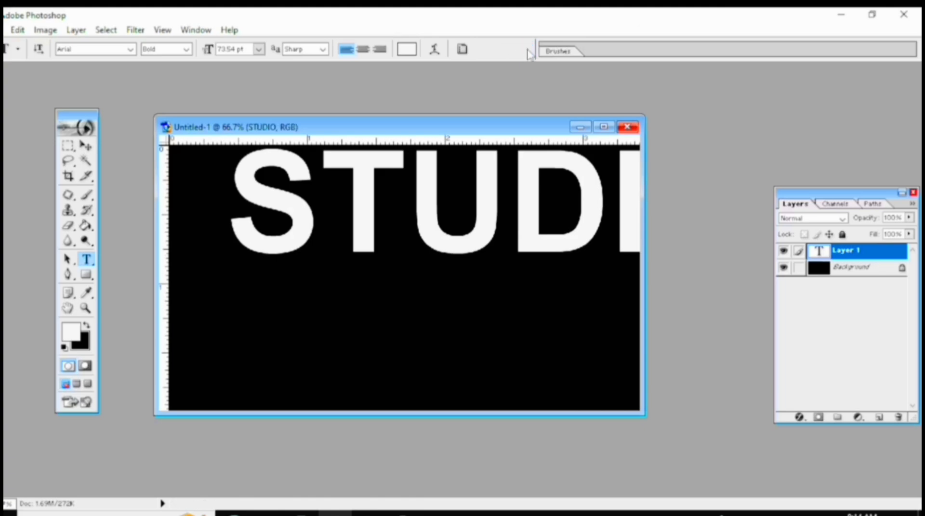
Transform the STUDIO text to about 83% width and 103% height, placing it across the lower half of the canvas.
drag(408, 127, 396, 129)
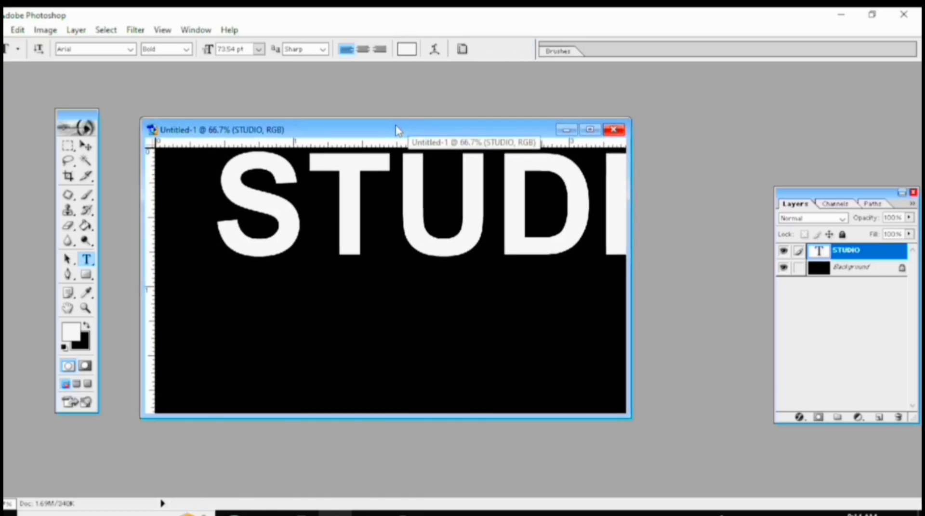
key(ctrl+t)
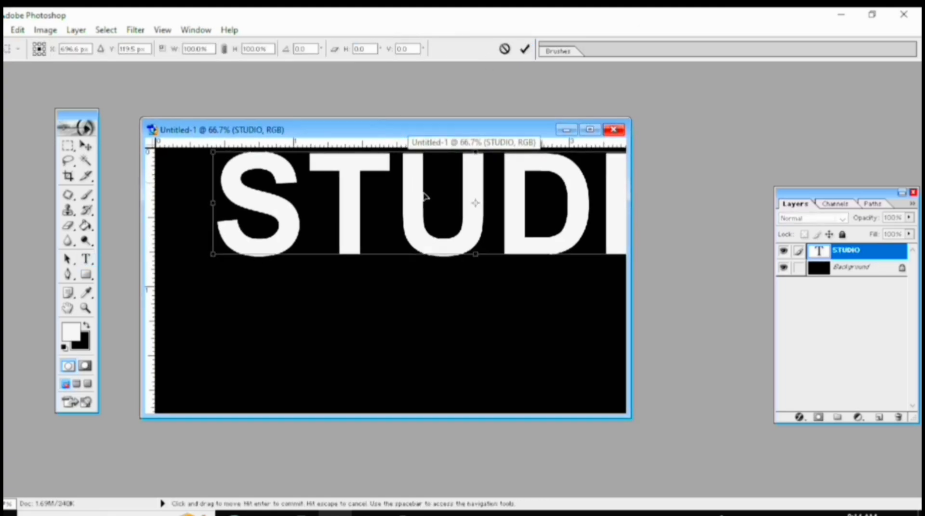
drag(424, 196, 245, 281)
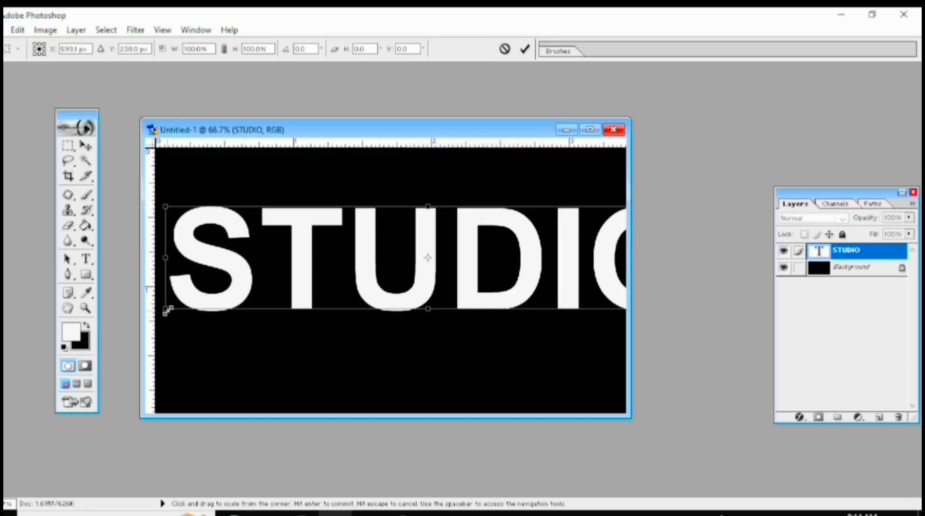
drag(165, 309, 253, 312)
drag(385, 278, 313, 341)
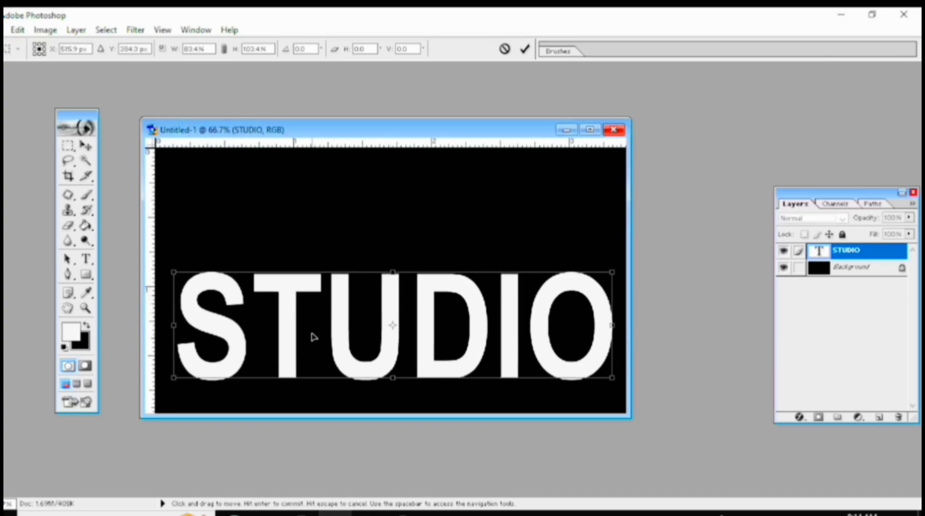
key(Return)
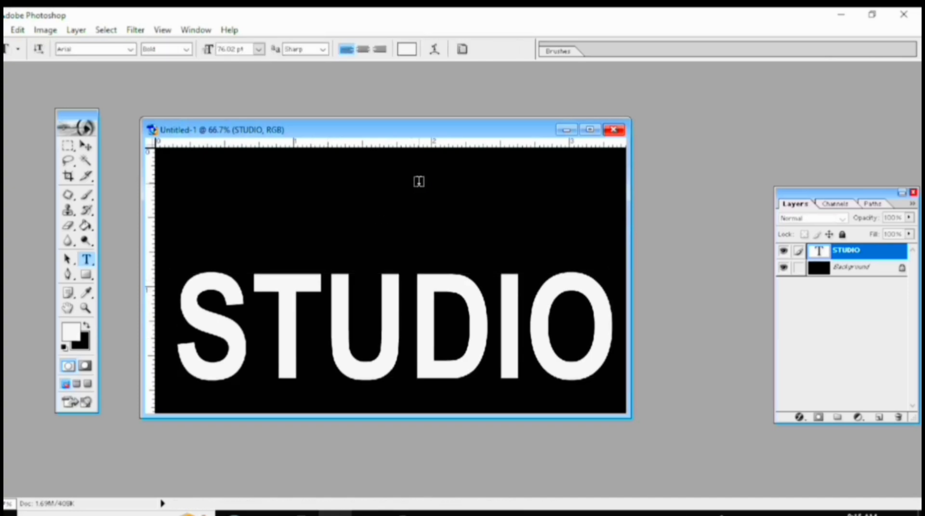
Duplicate the STUDIO text layer, hide the copy and make the original layer active.
drag(503, 131, 502, 142)
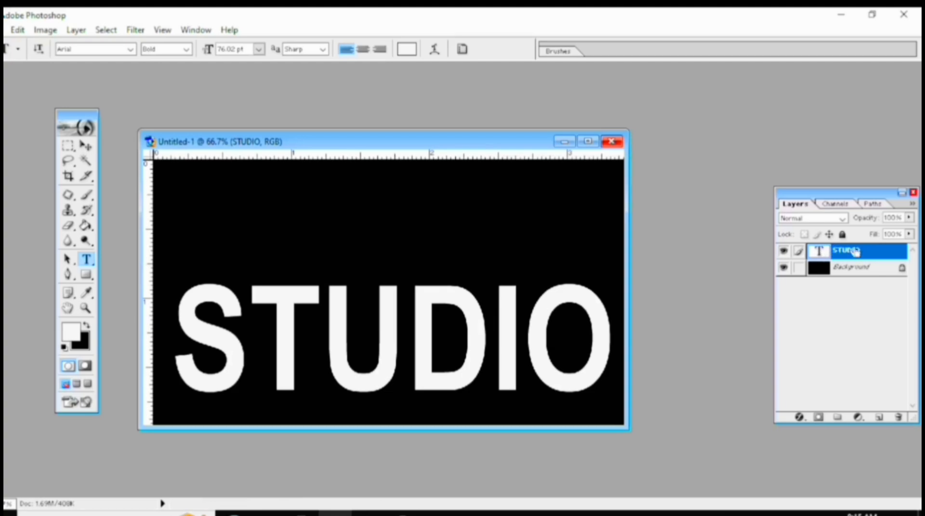
key(ctrl+j)
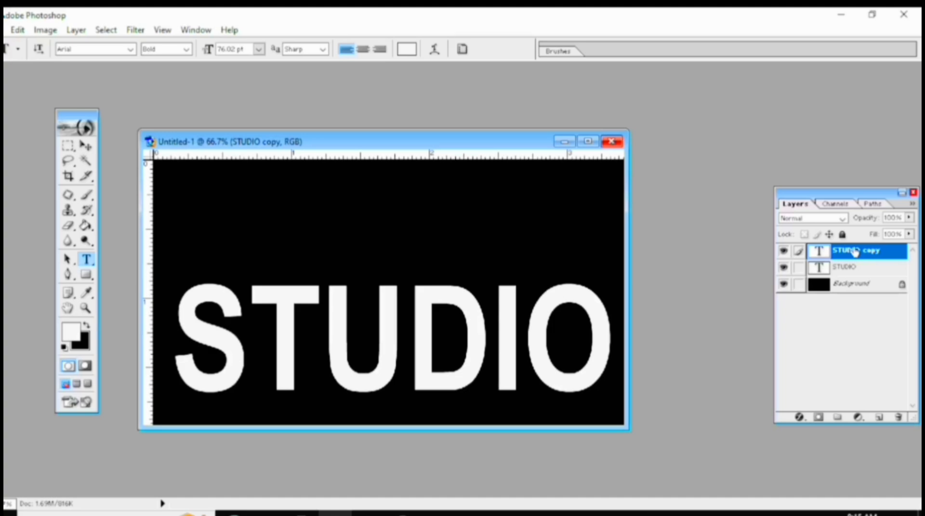
click(784, 251)
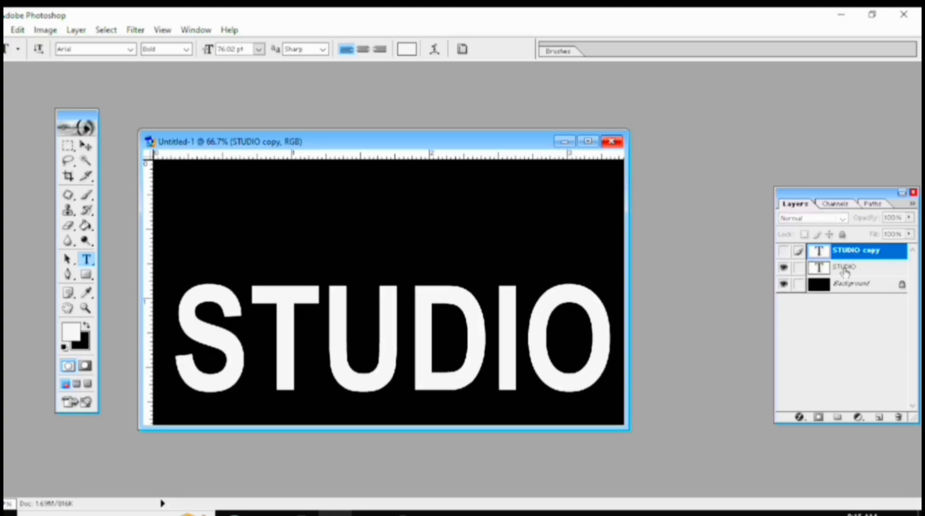
click(844, 270)
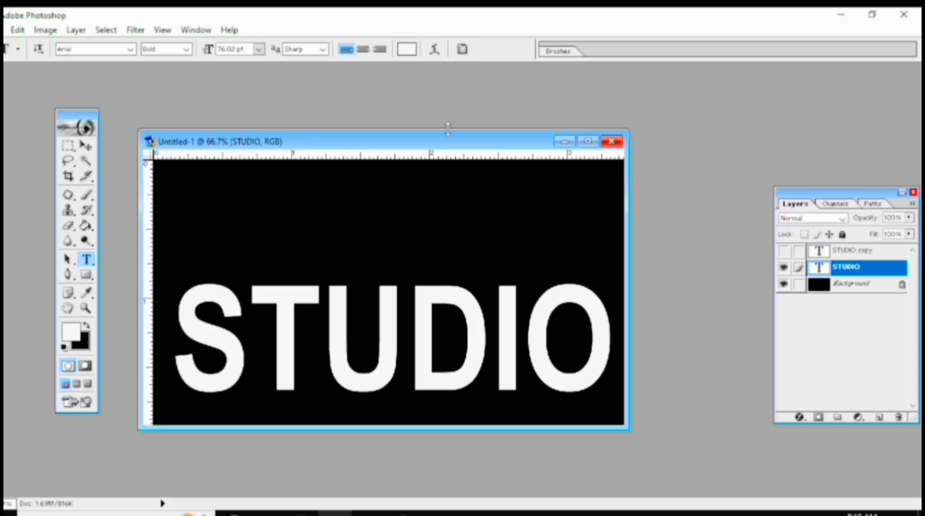
drag(365, 147, 357, 133)
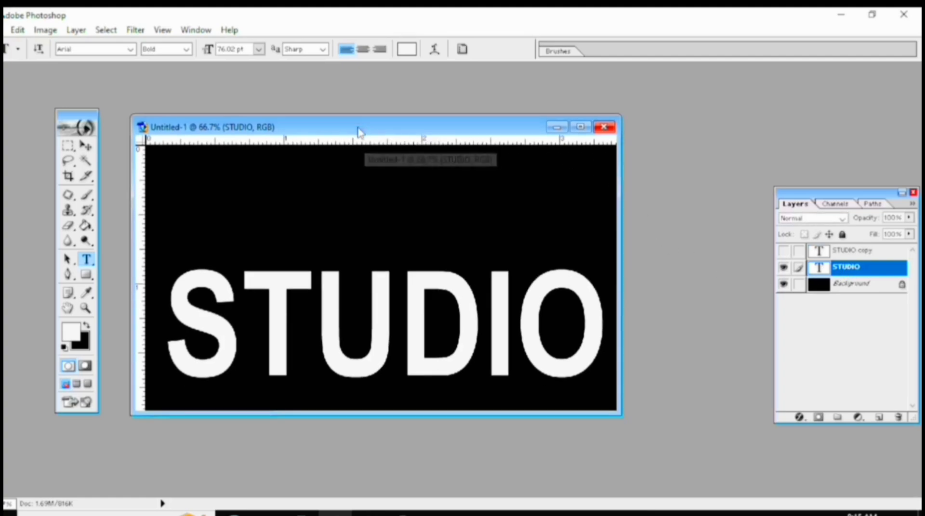
Rotate the canvas 90° clockwise.
click(44, 30)
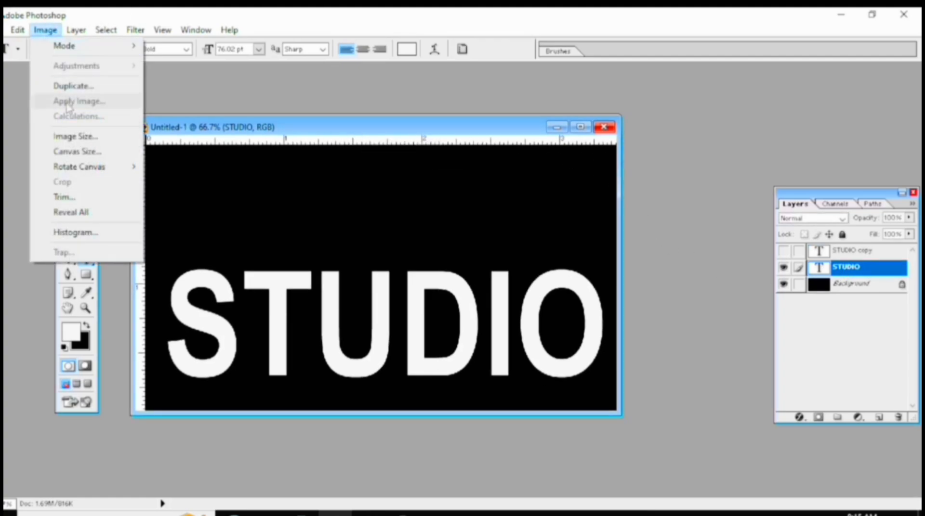
mouse_move(79, 167)
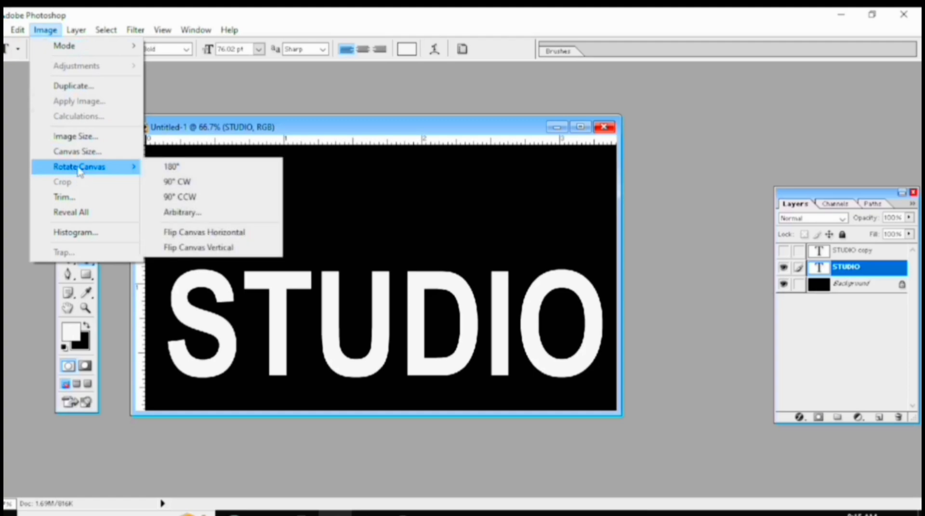
click(172, 182)
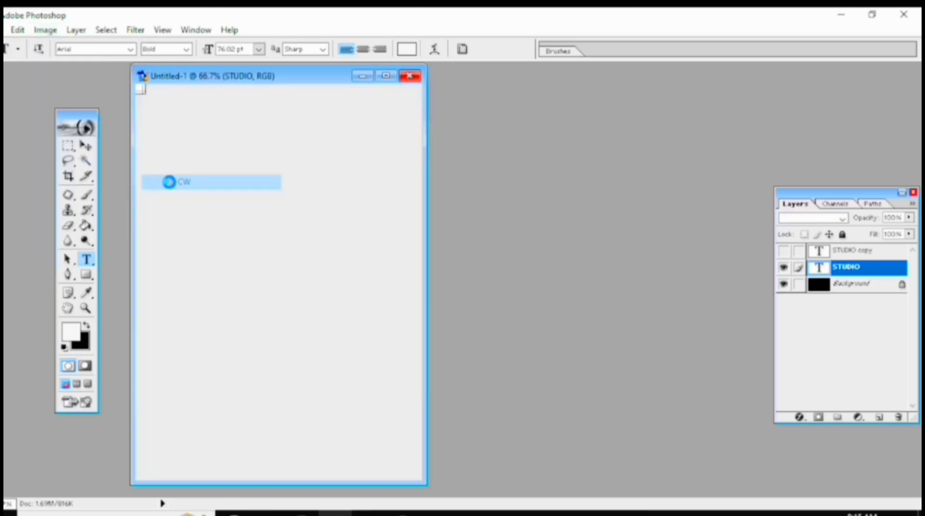
drag(307, 77, 349, 82)
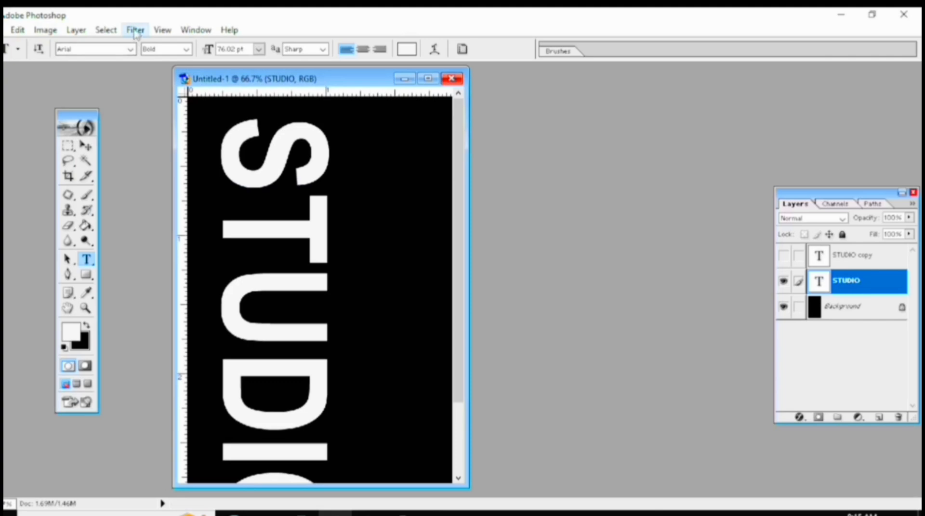
Rasterize the original STUDIO layer and apply the Wind filter to it with the Wind method from the left.
click(136, 31)
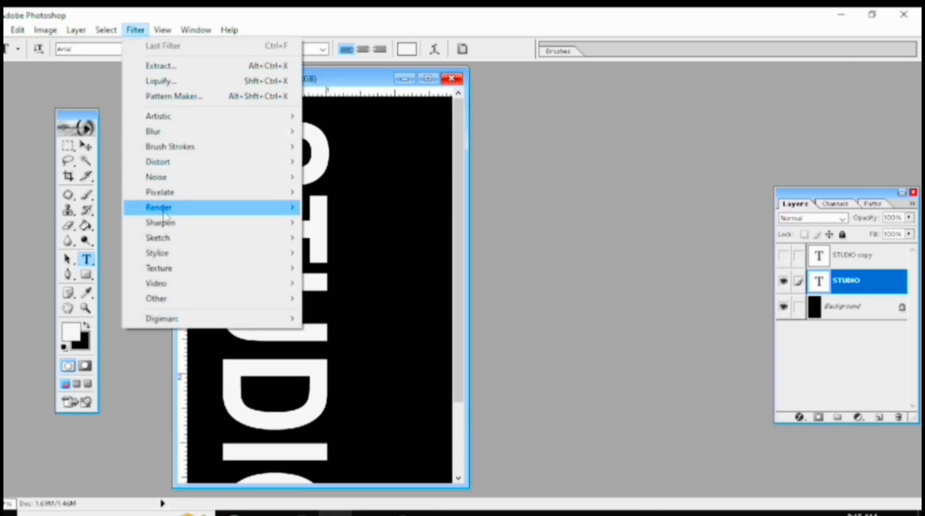
mouse_move(169, 253)
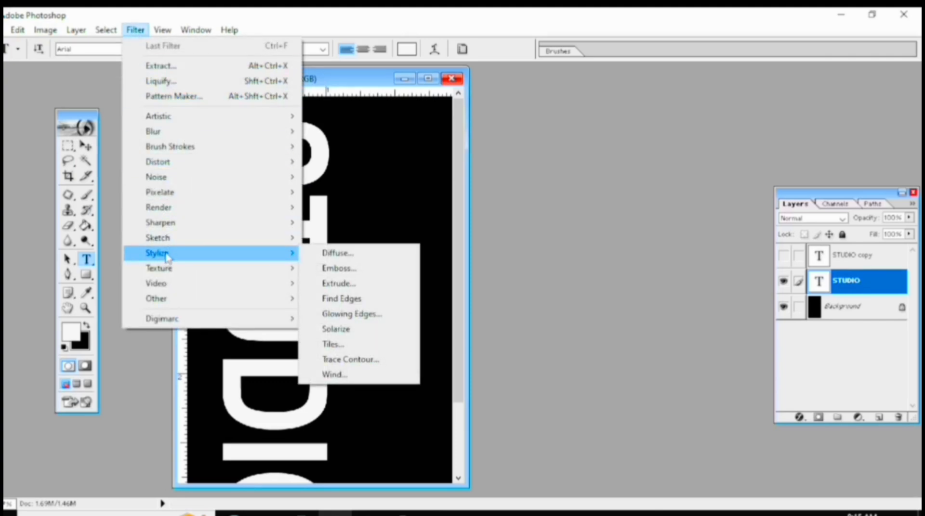
click(326, 380)
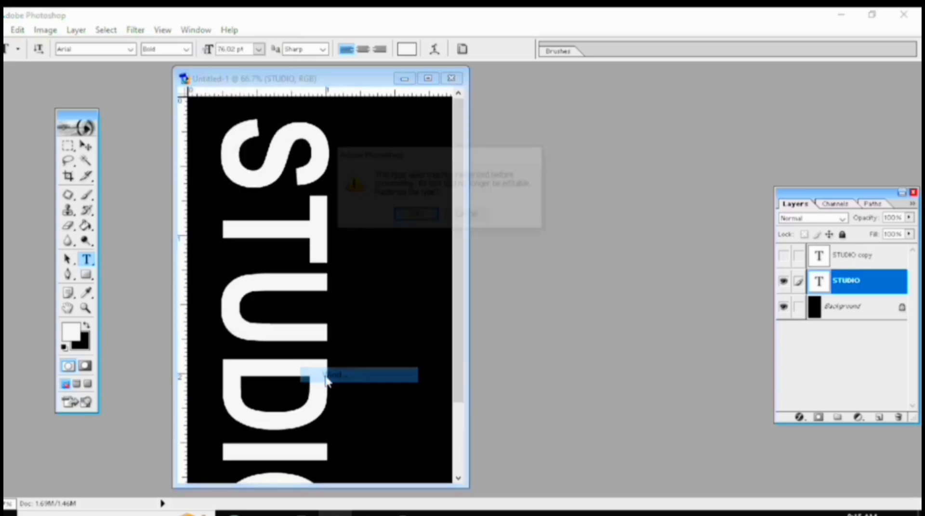
click(414, 217)
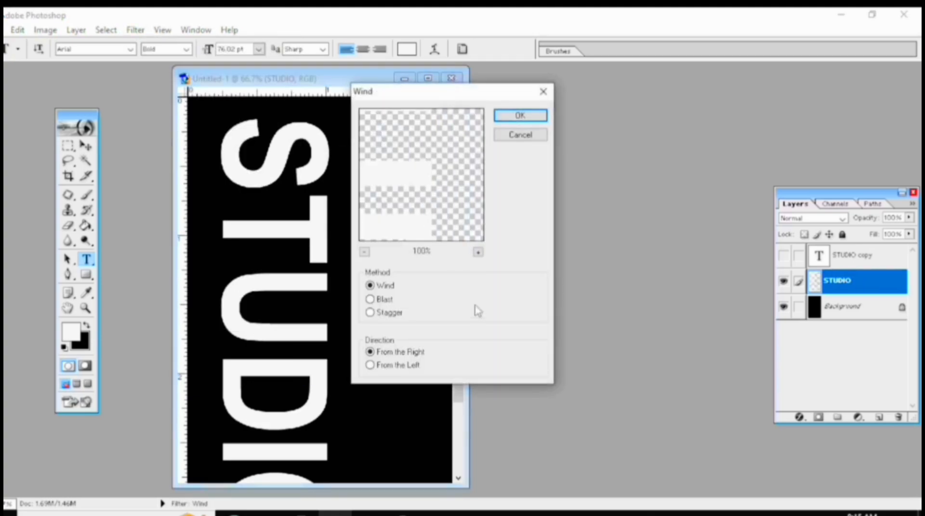
click(370, 366)
click(520, 117)
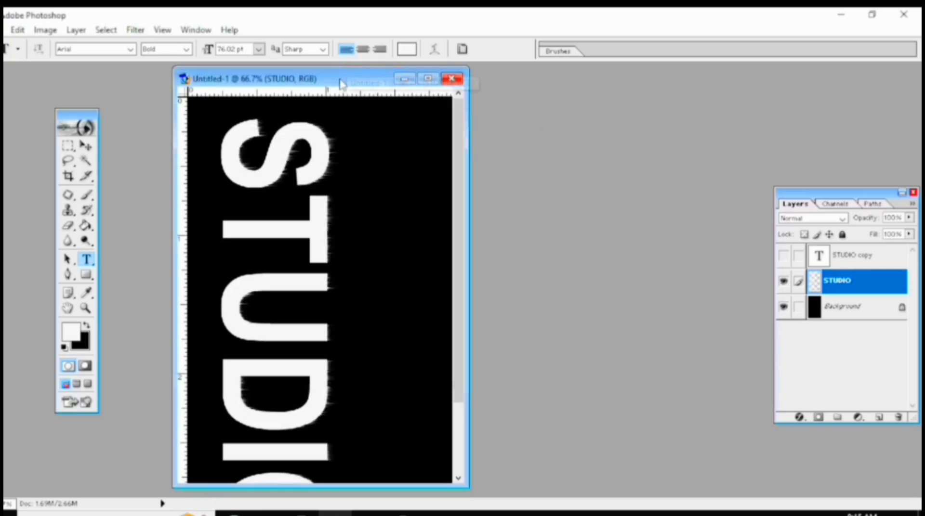
Reapply the same Wind filter three more times to lengthen the streaks on the STUDIO layer.
drag(341, 81, 367, 91)
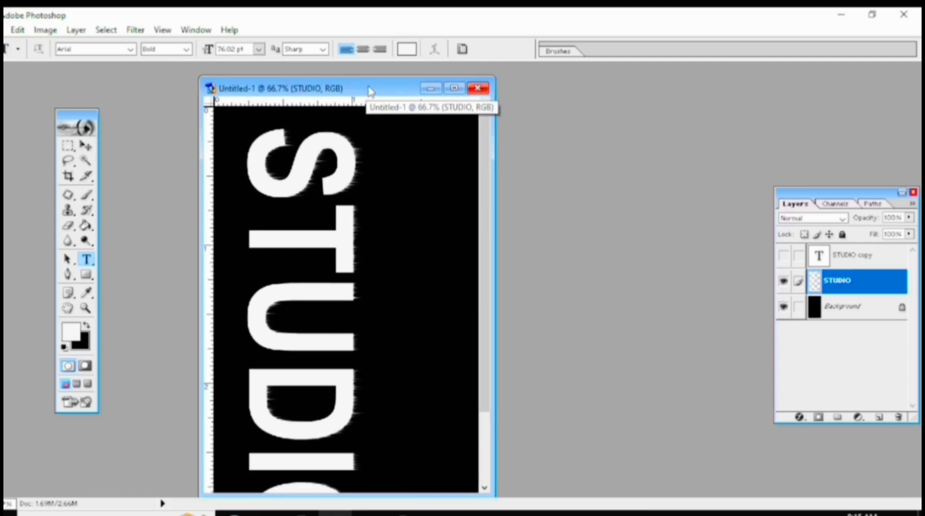
key(ctrl+f)
key(ctrl+f)
key(ctrl+f)
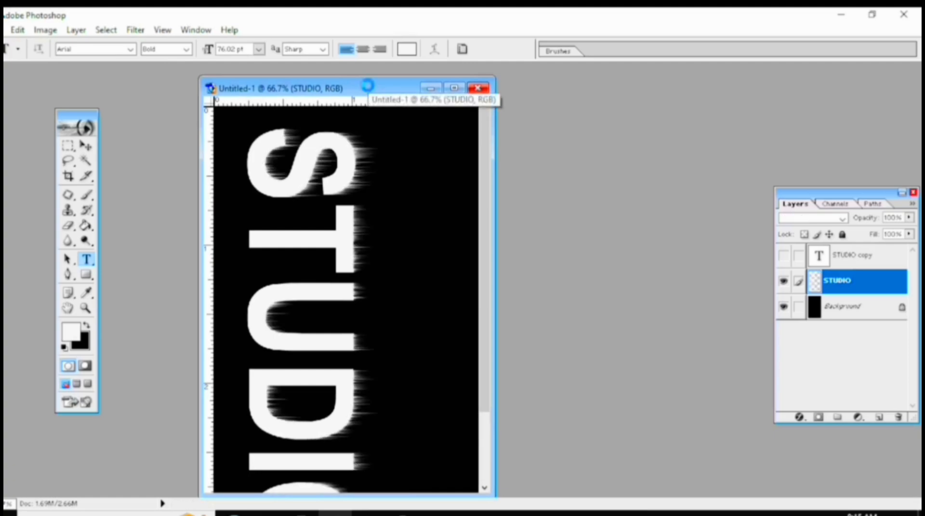
Reapply the Wind filter once more to the STUDIO layer and rotate the canvas 90° counterclockwise.
key(ctrl+f)
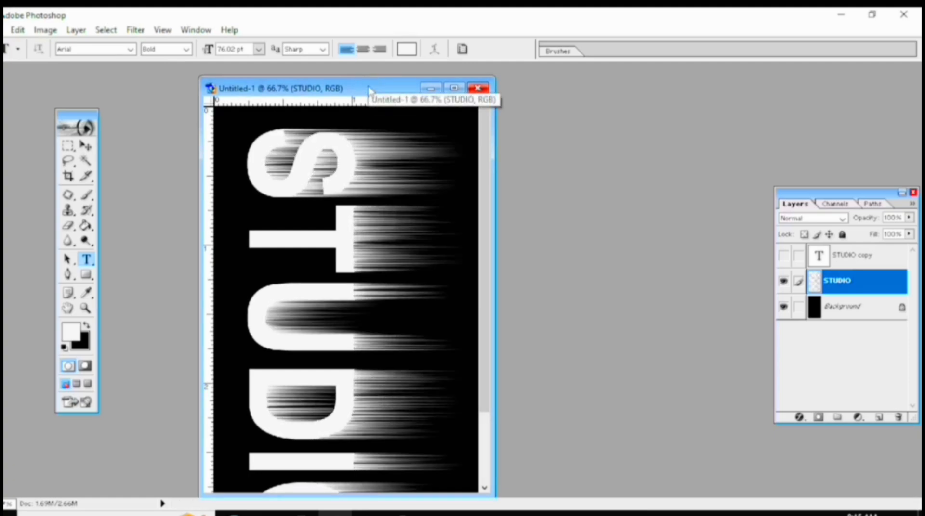
drag(369, 91, 366, 83)
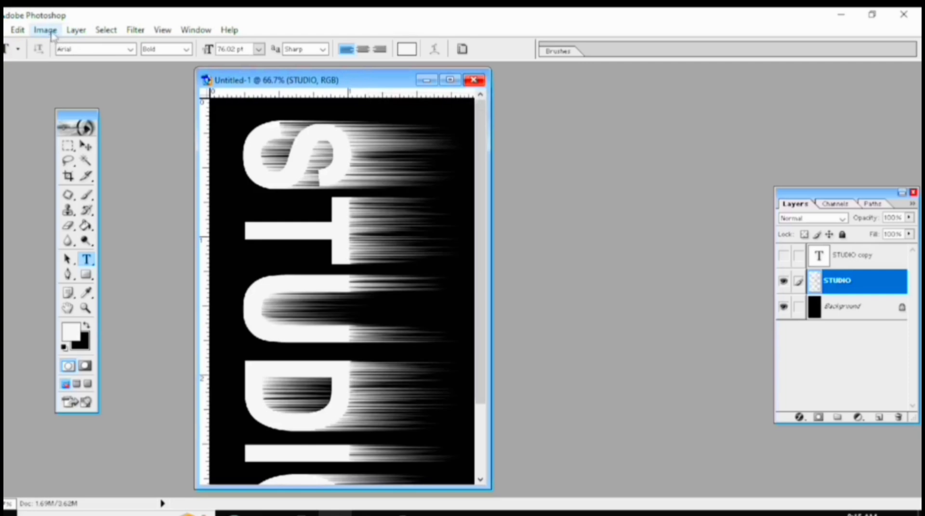
click(46, 30)
mouse_move(136, 168)
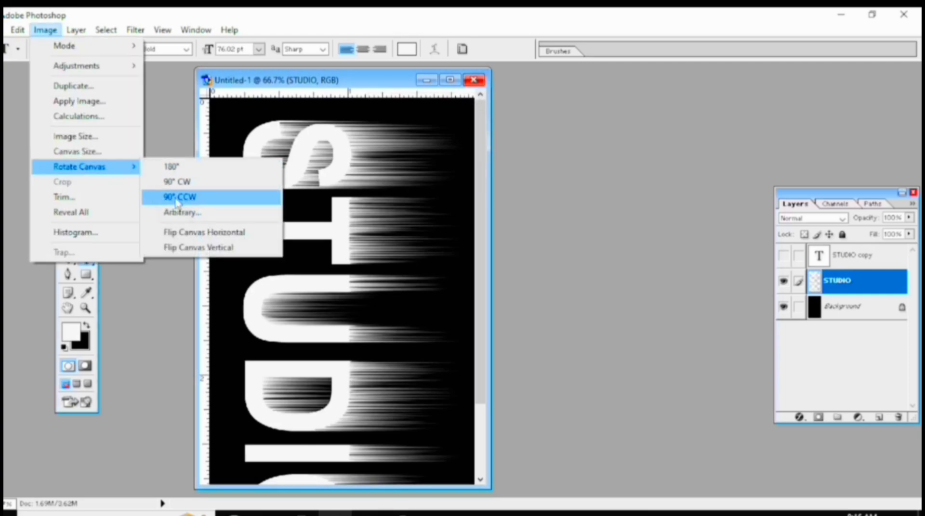
click(176, 200)
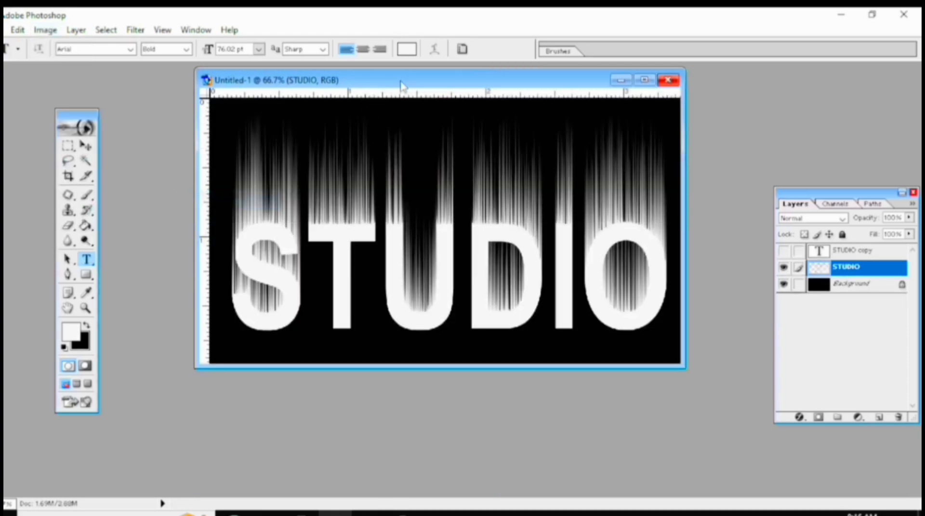
drag(402, 79, 332, 121)
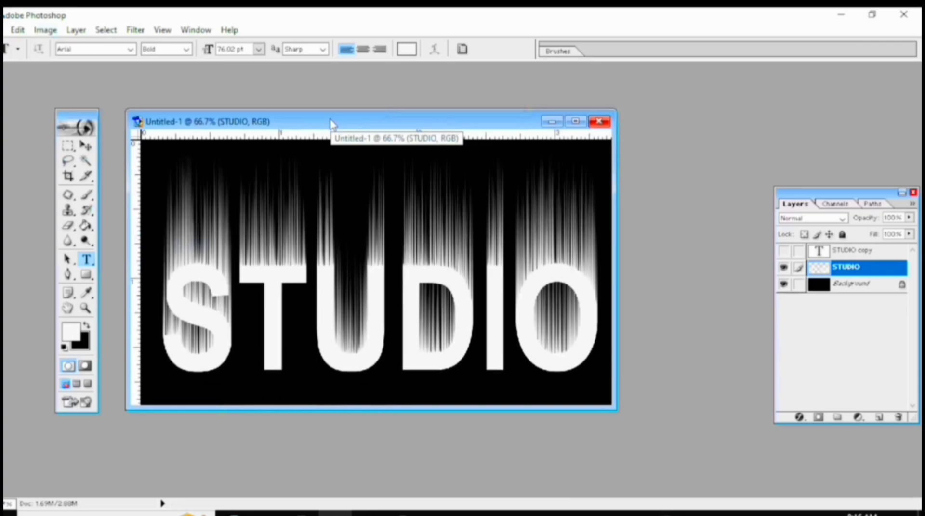
Apply a Gaussian Blur with a 3.2-pixel radius to the wind-streaked STUDIO layer.
click(137, 31)
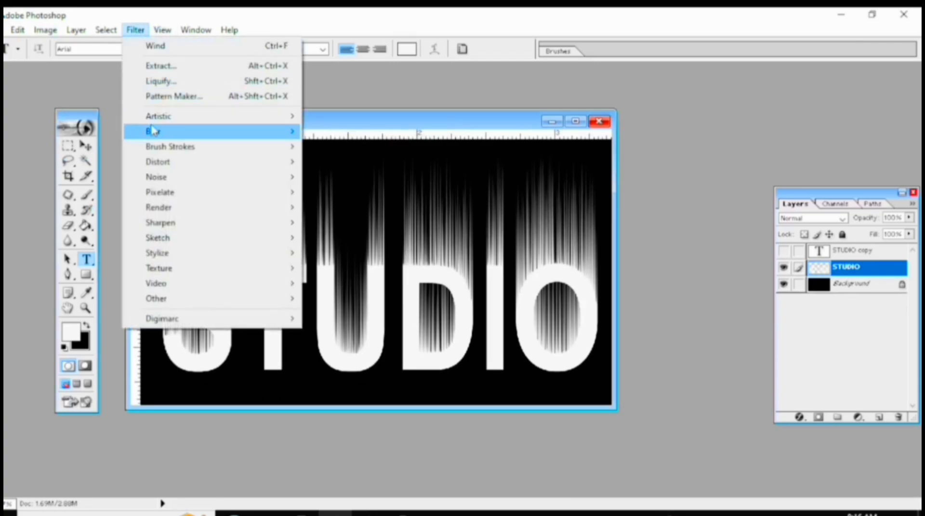
mouse_move(153, 133)
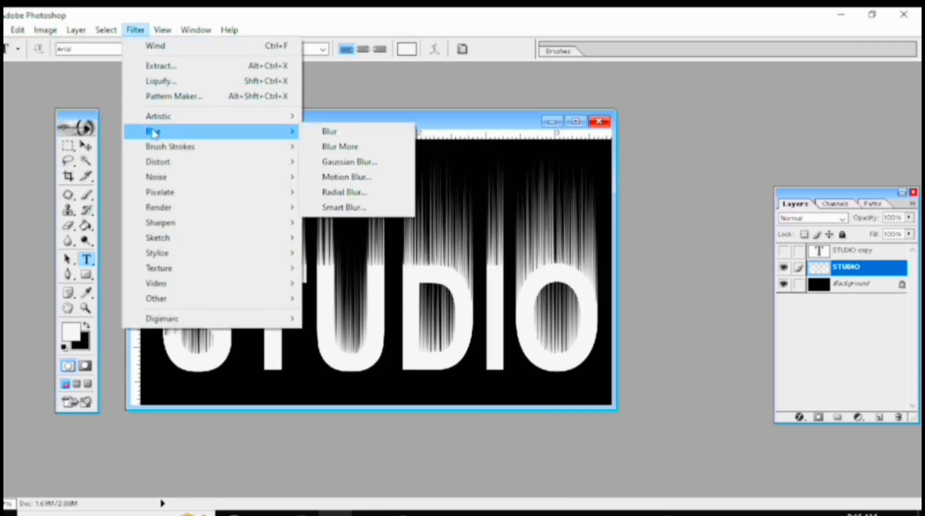
click(330, 163)
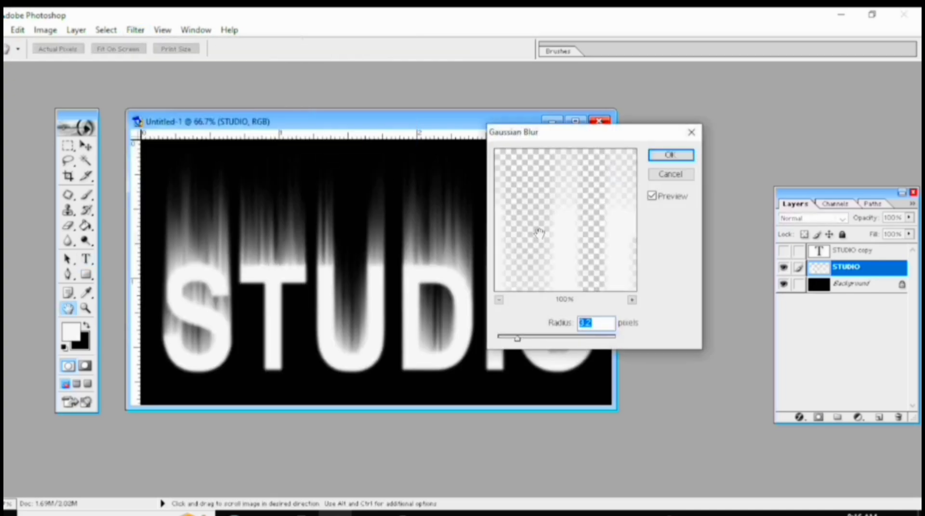
click(517, 339)
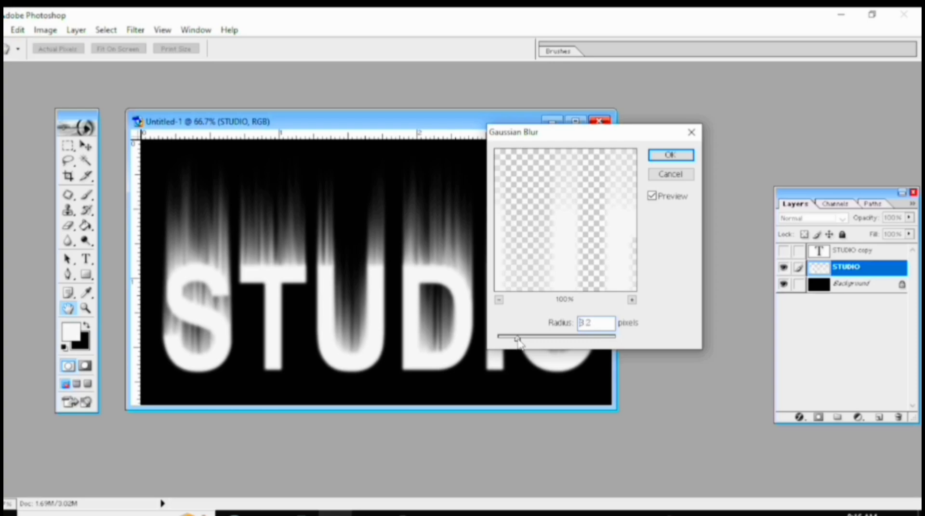
click(687, 157)
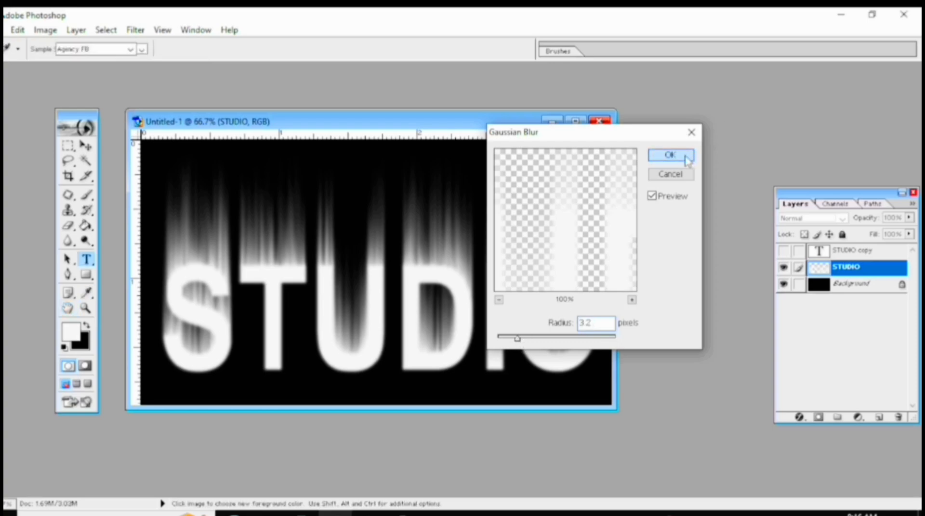
drag(381, 124, 399, 134)
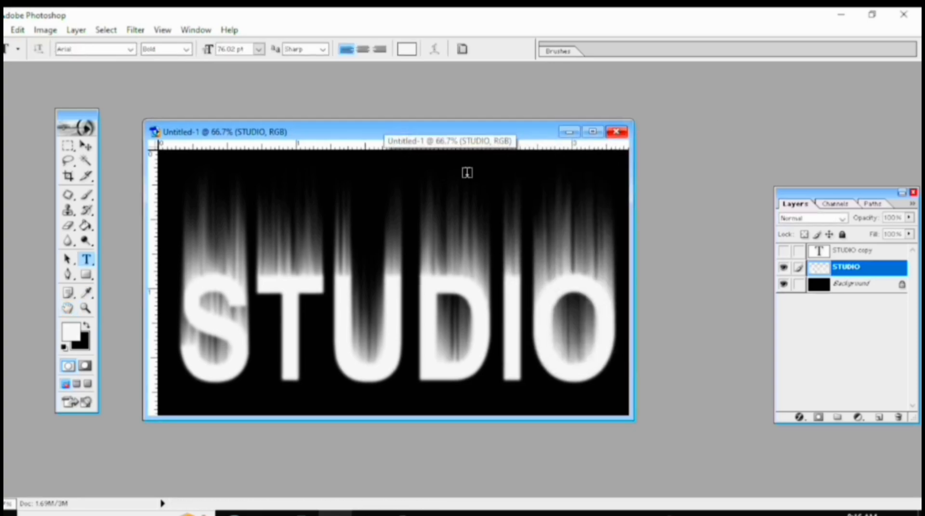
Duplicate the Background layer and merge the blurred STUDIO layer down into the copy.
click(851, 286)
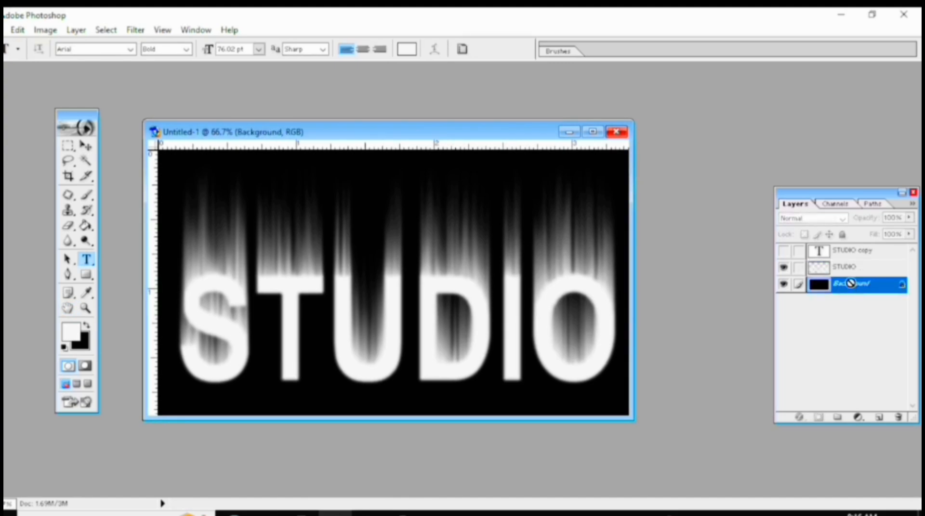
key(ctrl+j)
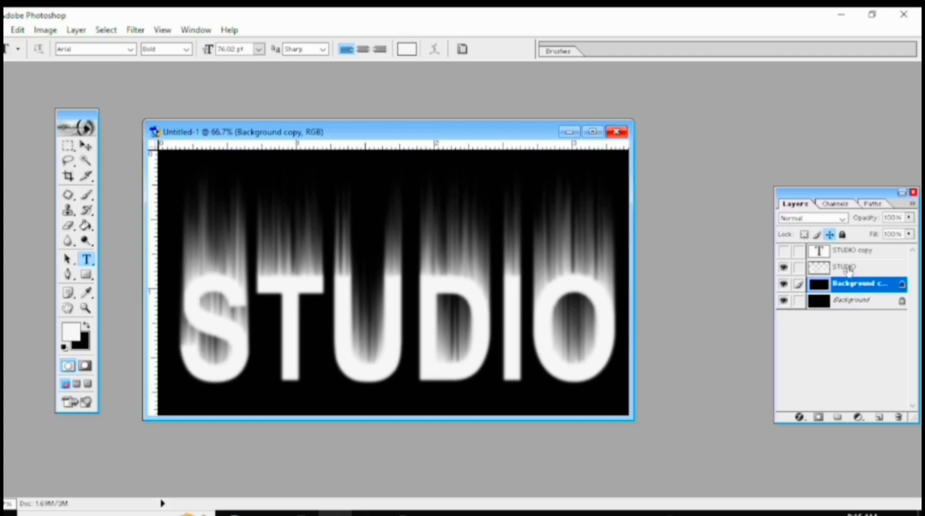
click(847, 271)
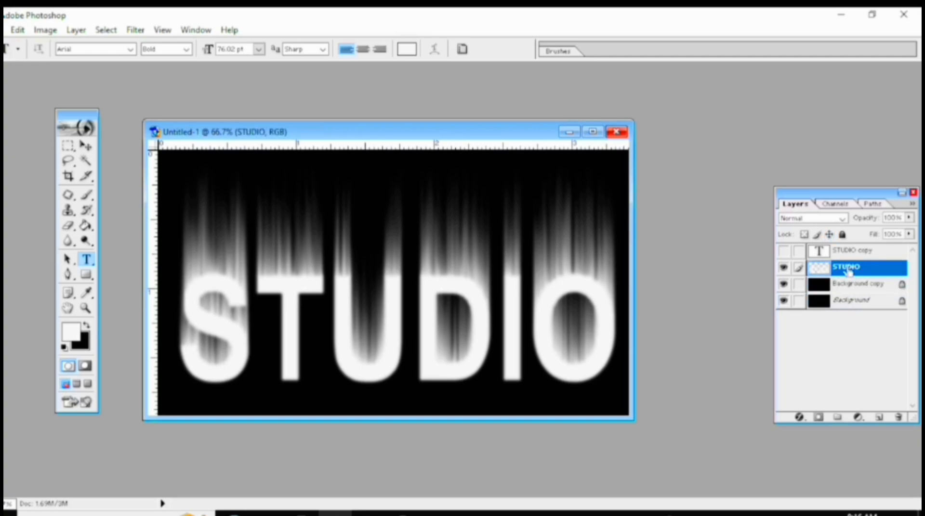
key(ctrl+e)
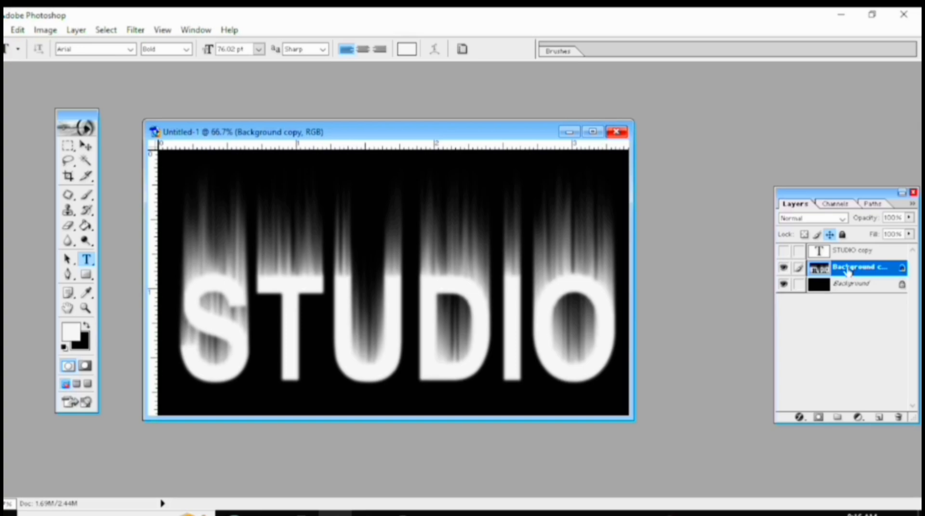
double_click(848, 270)
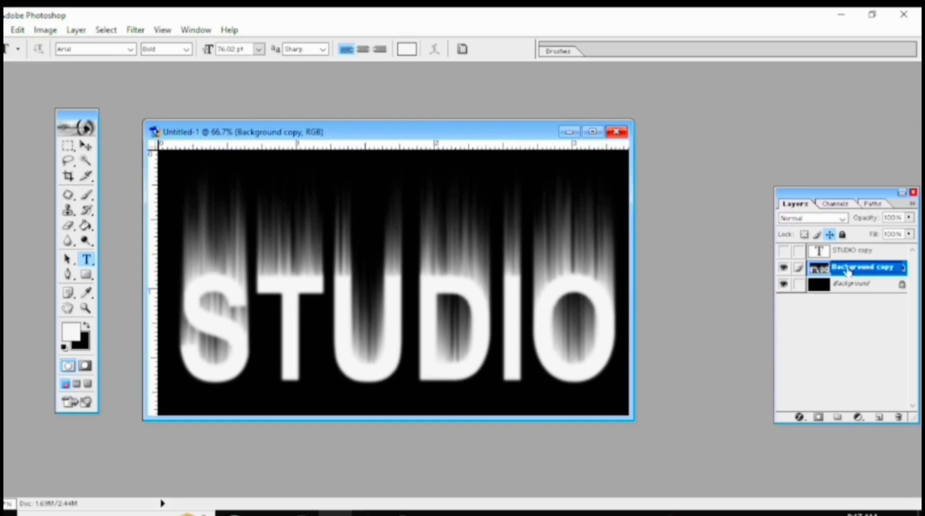
key(Return)
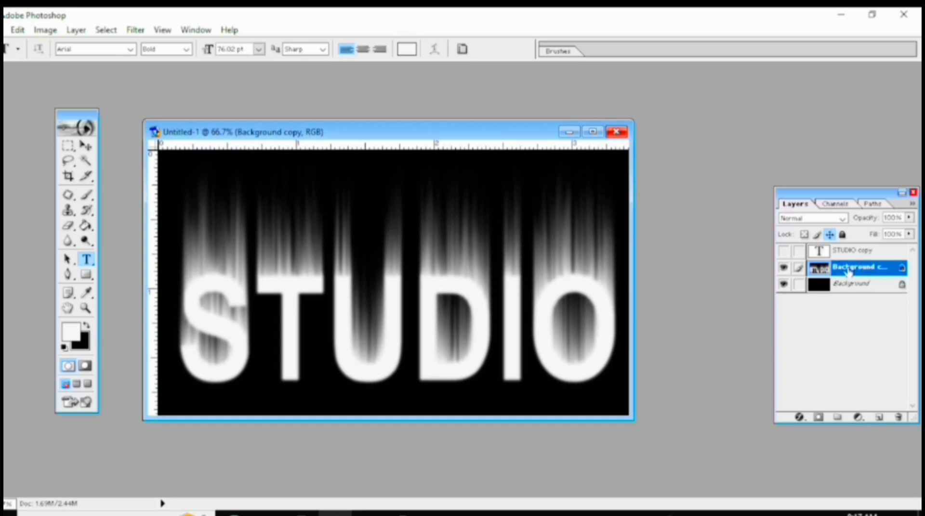
drag(374, 124, 367, 127)
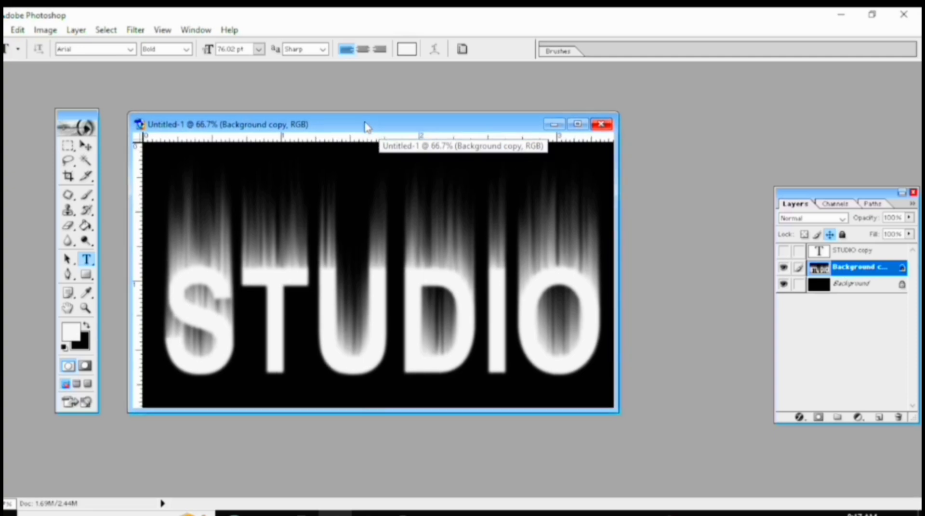
Open Liquify on the merged layer and, with a Warp brush of size 75, pull the streaks above the D upward into wavy flames.
click(136, 31)
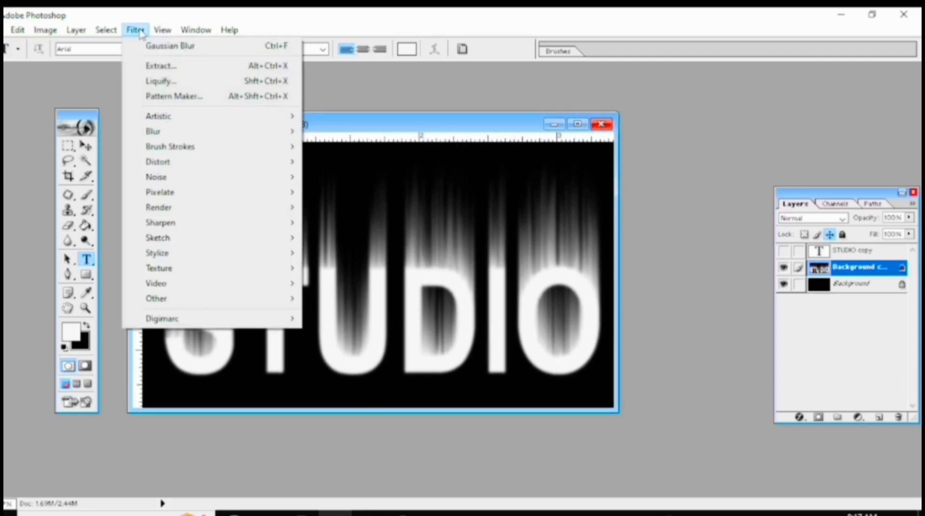
click(155, 82)
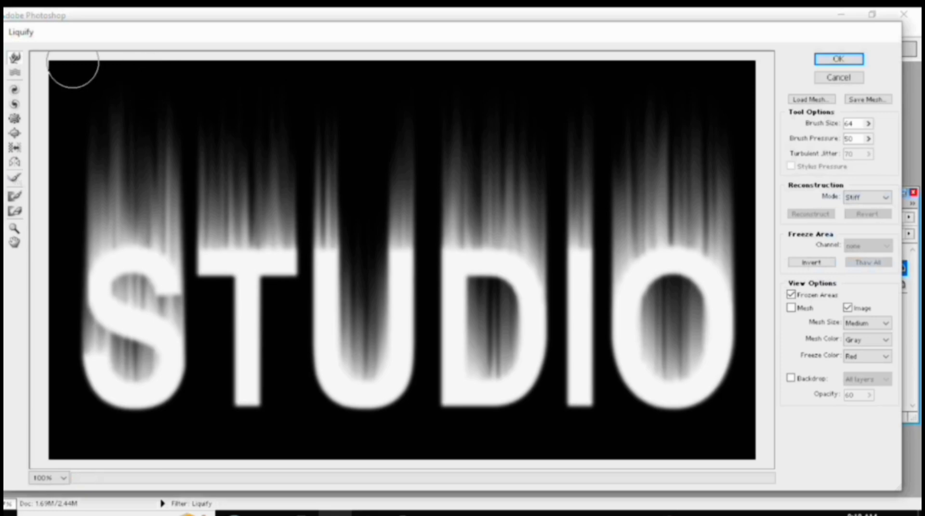
click(17, 58)
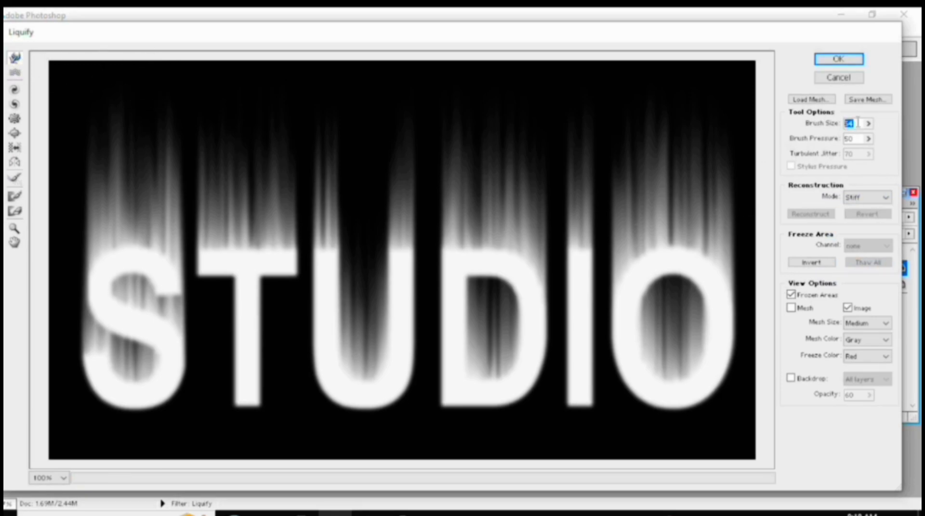
text(75)
drag(519, 204, 529, 85)
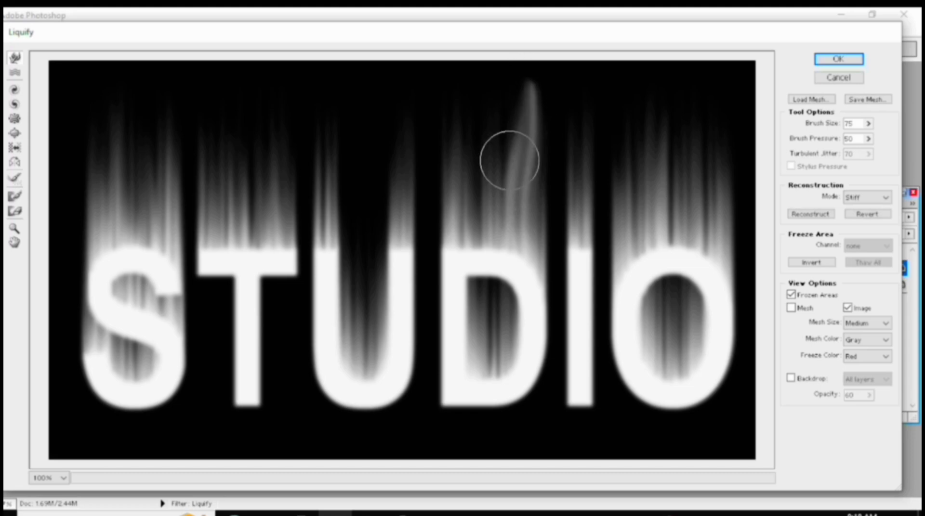
mouse_move(484, 188)
mouse_down()
mouse_move(500, 102)
mouse_move(489, 68)
mouse_up()
drag(471, 192, 467, 62)
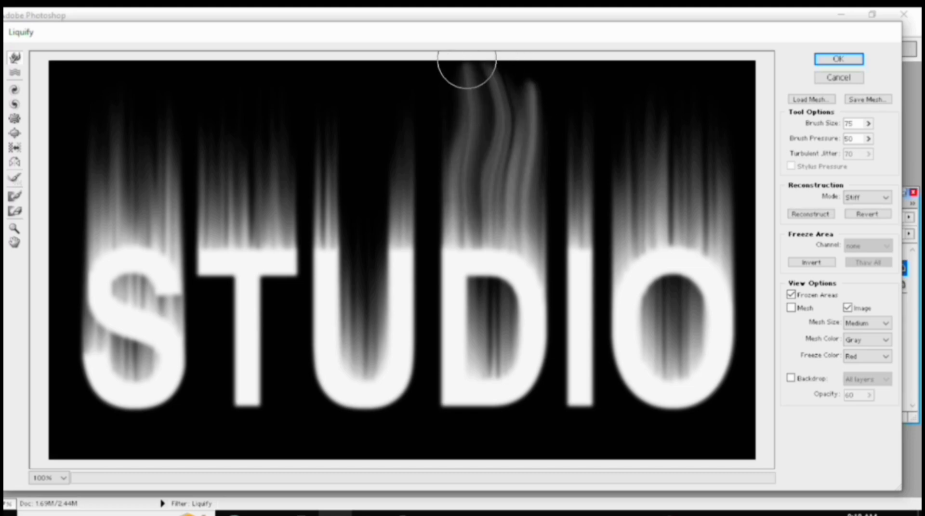
Warp the streaks above the I and the O upward into wavy flames reaching the top edge of the image.
drag(571, 182, 569, 91)
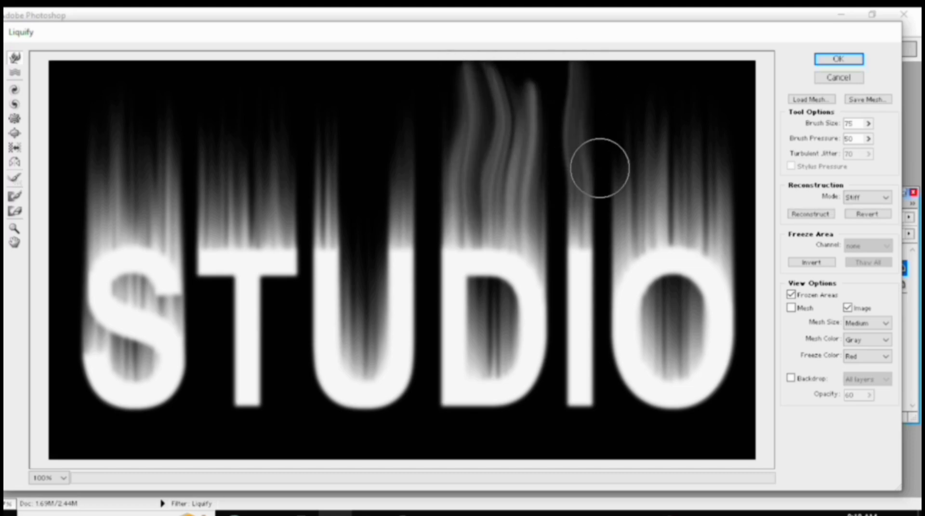
drag(612, 171, 629, 68)
drag(650, 192, 665, 70)
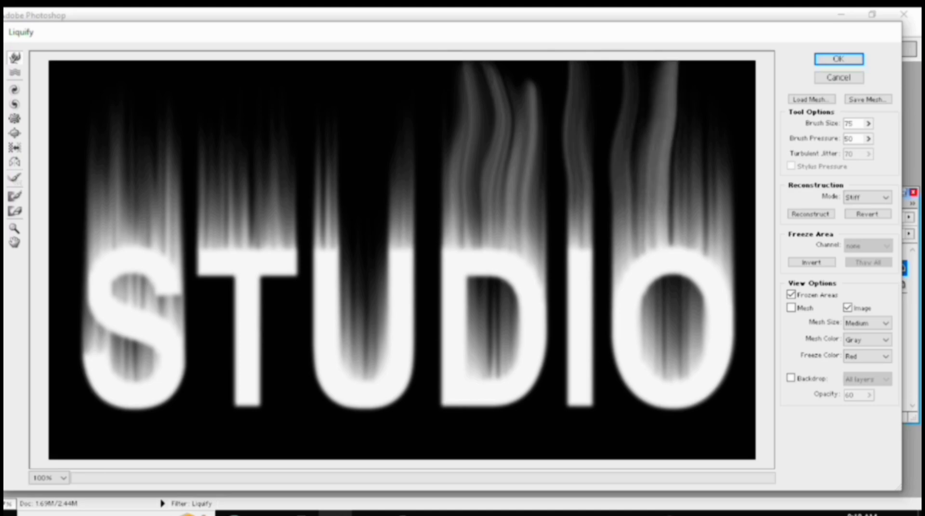
drag(689, 152, 702, 72)
drag(714, 178, 729, 36)
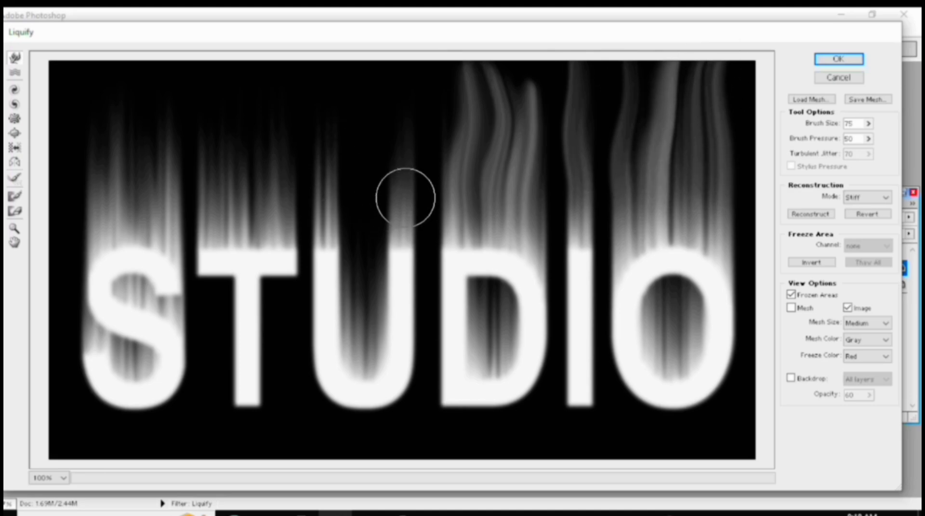
Warp the streaks above the U and the T upward into curved flame shapes.
drag(404, 198, 400, 72)
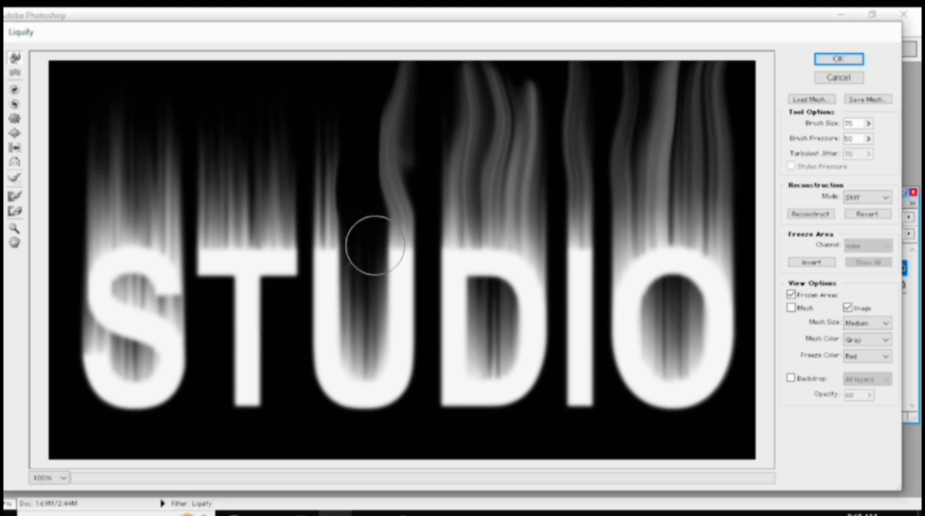
drag(363, 264, 345, 83)
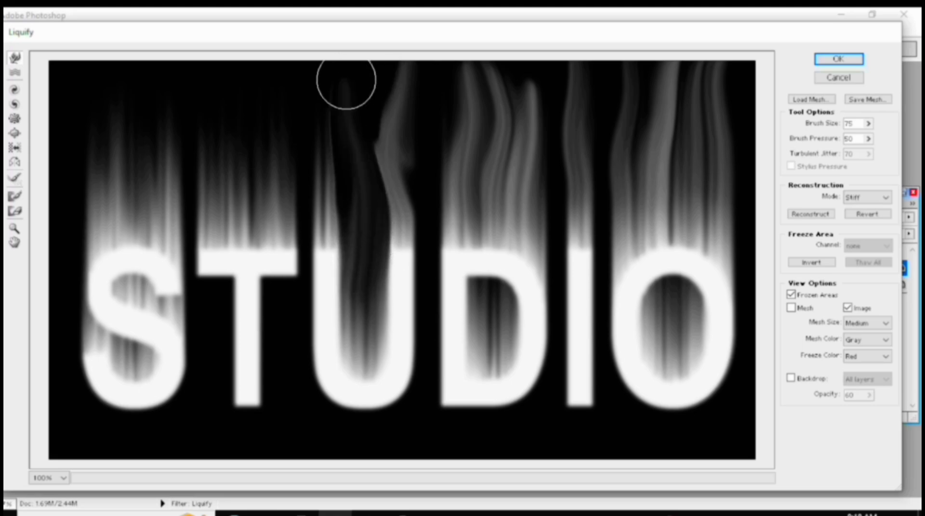
drag(308, 183, 320, 79)
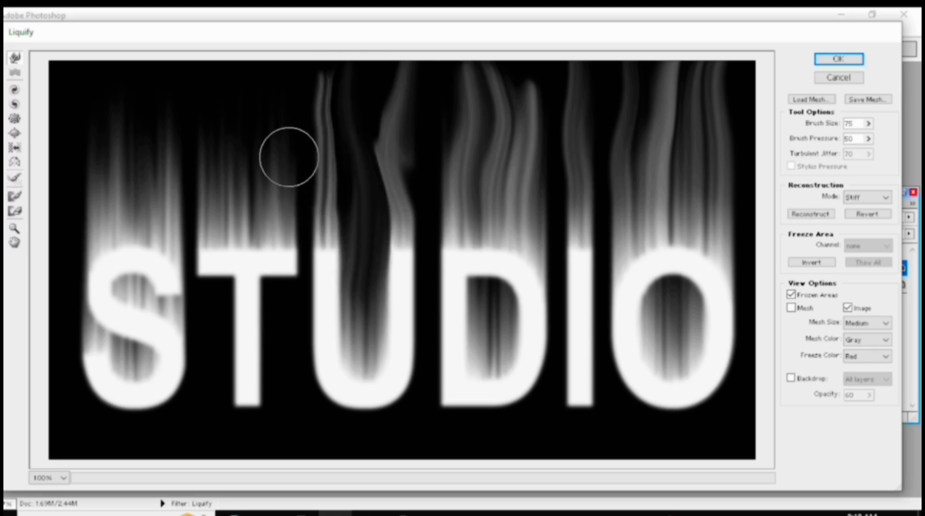
drag(273, 206, 289, 51)
drag(244, 186, 251, 58)
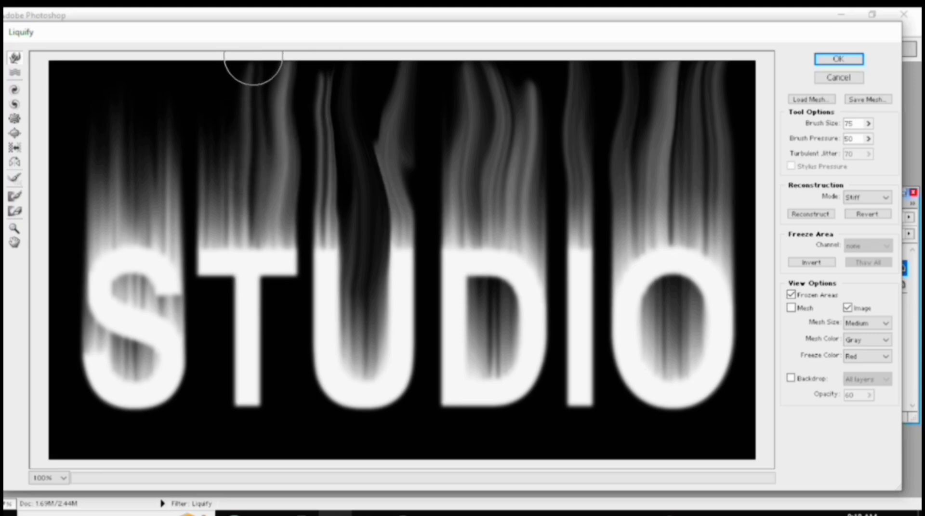
drag(212, 213, 209, 58)
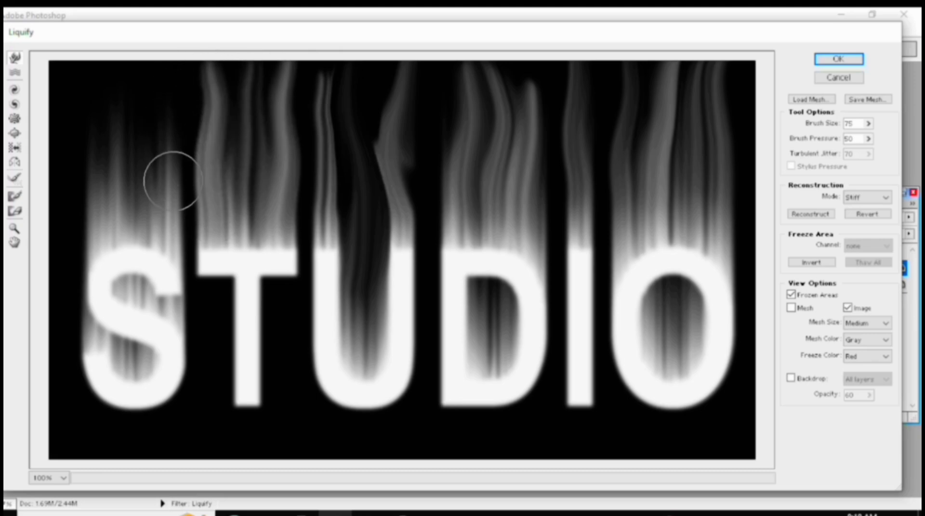
Pull the streaks above the S upward in four wavy warp strokes to finish its flames.
drag(173, 182, 174, 62)
mouse_move(134, 196)
mouse_down()
mouse_move(128, 176)
mouse_move(140, 76)
mouse_up()
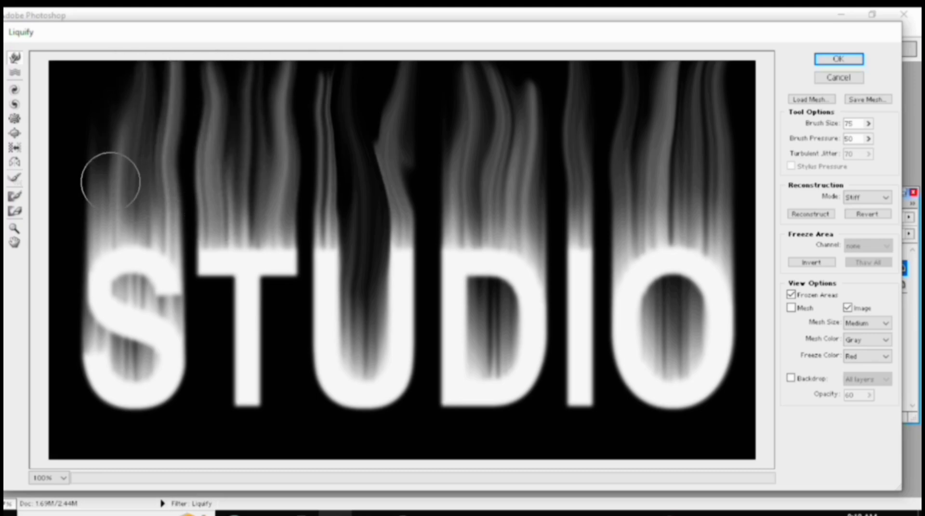
drag(107, 185, 97, 85)
mouse_move(87, 182)
mouse_down()
mouse_move(77, 133)
mouse_move(78, 72)
mouse_up()
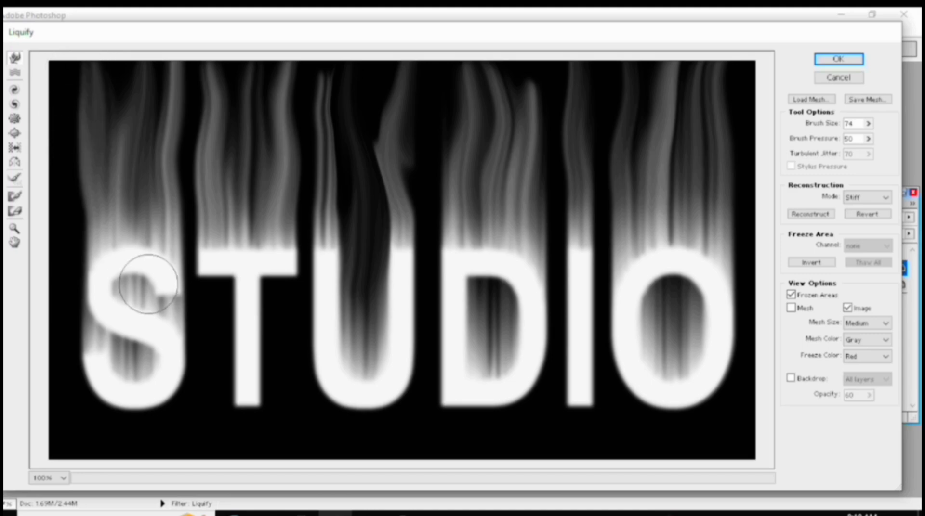
Reduce the Warp brush to size 2 and pull small flame spikes out of the edges of the S, T, U, D and I.
key(bracketleft)
key(bracketleft)
key(bracketleft)
key(bracketleft)
key(bracketleft)
key(bracketleft)
key(bracketleft)
key(bracketleft)
key(bracketleft)
key(bracketleft)
key(bracketleft)
key(bracketleft)
key(bracketleft)
key(bracketleft)
key(bracketleft)
key(bracketleft)
key(bracketleft)
key(bracketleft)
key(bracketleft)
key(bracketleft)
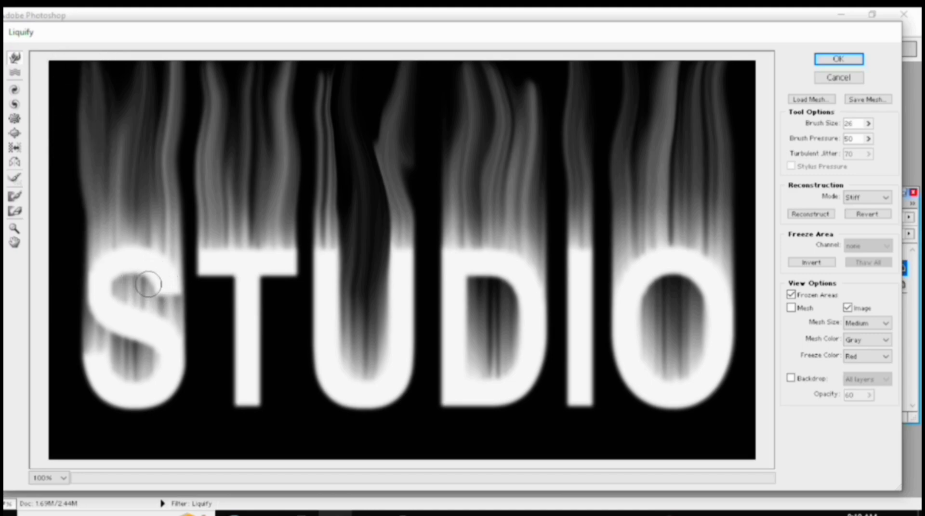
key(bracketleft)
key(bracketleft)
key(bracketleft)
key(bracketleft)
key(bracketleft)
key(bracketleft)
key(bracketleft)
key(bracketleft)
key(bracketleft)
key(bracketleft)
key(bracketleft)
key(bracketleft)
mouse_move(274, 379)
mouse_down()
mouse_move(254, 376)
mouse_move(266, 368)
mouse_move(254, 355)
mouse_move(257, 306)
mouse_move(234, 355)
mouse_move(284, 393)
mouse_move(316, 322)
mouse_move(401, 390)
mouse_move(415, 308)
mouse_move(376, 405)
mouse_move(441, 289)
mouse_move(553, 407)
mouse_move(547, 340)
mouse_move(557, 268)
mouse_move(599, 331)
mouse_move(595, 297)
mouse_up()
drag(141, 408, 163, 409)
drag(168, 395, 178, 395)
drag(181, 380, 188, 348)
drag(99, 394, 82, 365)
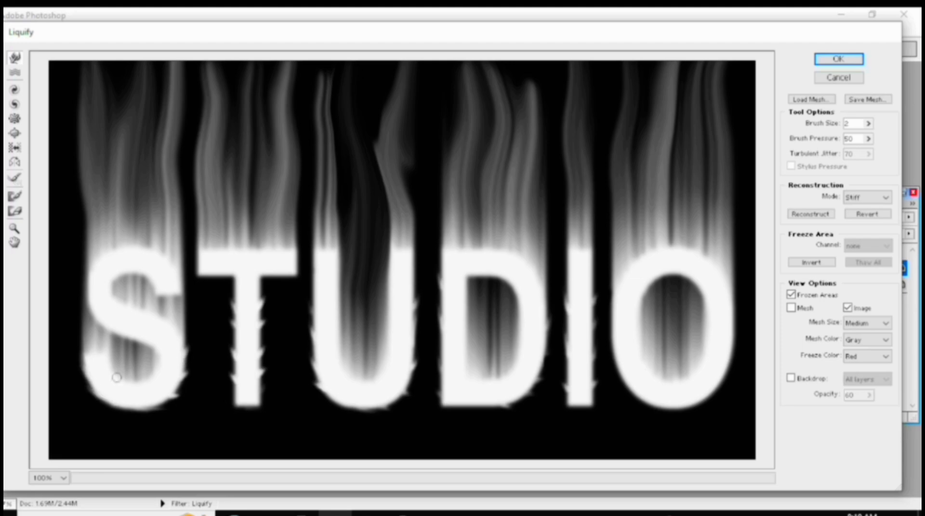
Pull matching small spikes out of the outer edge of the O and apply the Liquify warp.
drag(630, 383, 618, 375)
drag(615, 357, 610, 342)
mouse_move(684, 402)
mouse_down()
mouse_move(718, 380)
mouse_move(744, 308)
mouse_up()
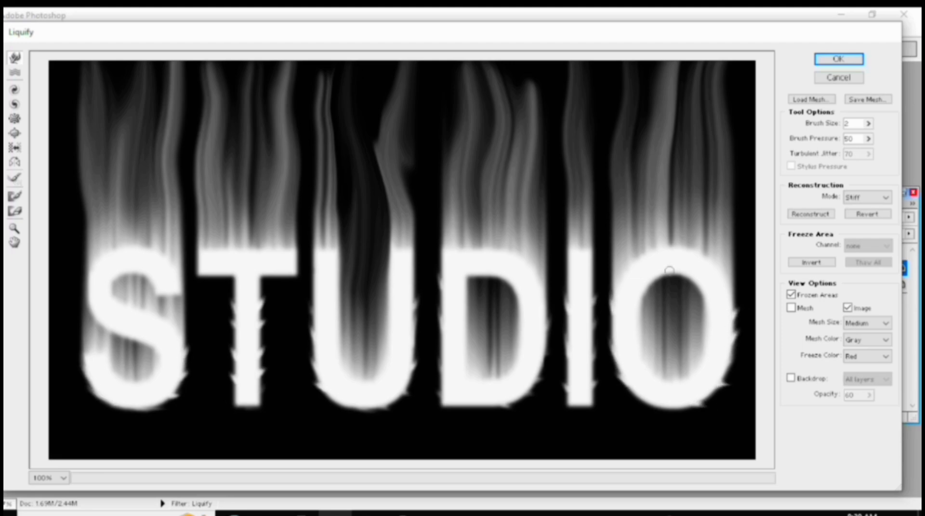
click(838, 60)
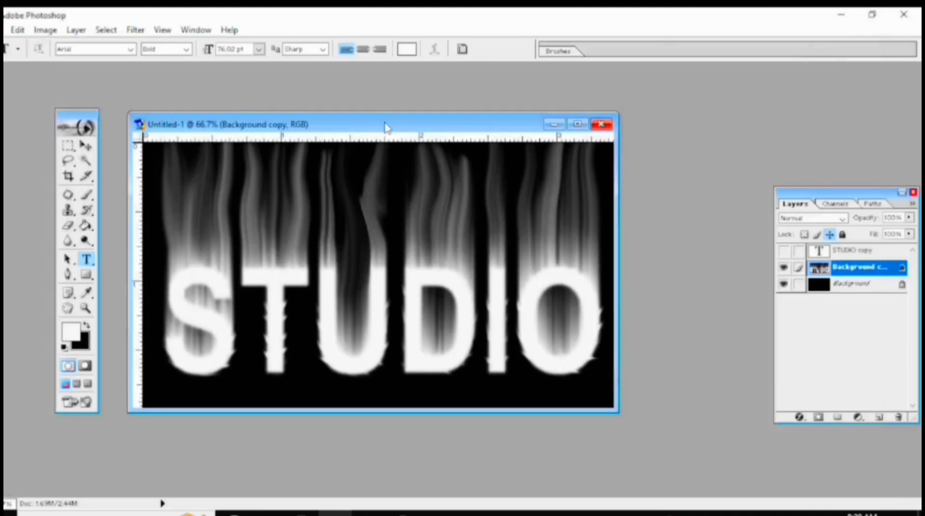
drag(386, 127, 398, 113)
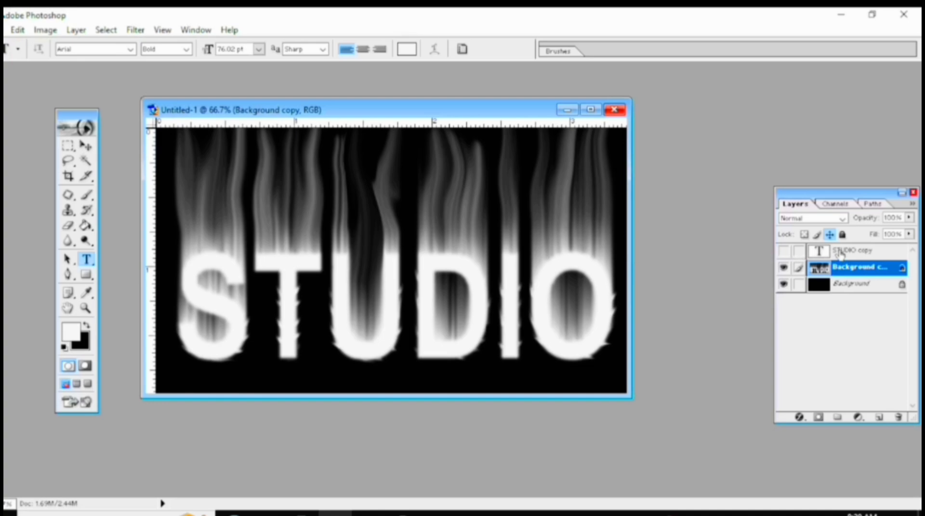
Add a Hue/Saturation adjustment layer above the warped layer with Colorize on, hue 45 and saturation 100.
click(857, 417)
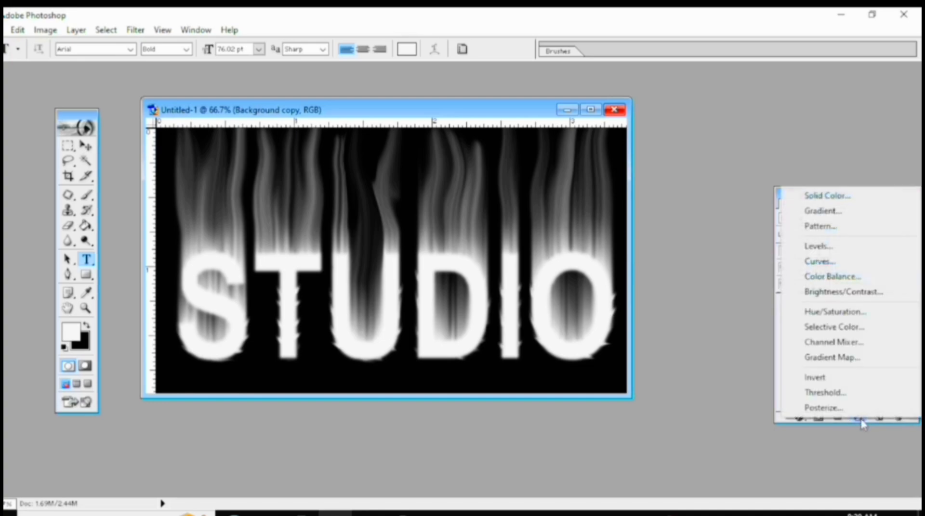
click(835, 313)
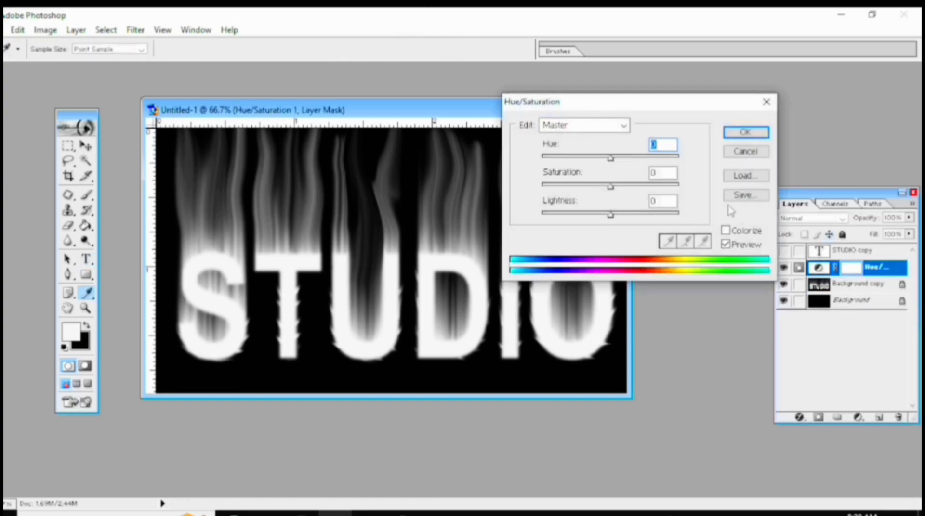
click(725, 243)
click(725, 231)
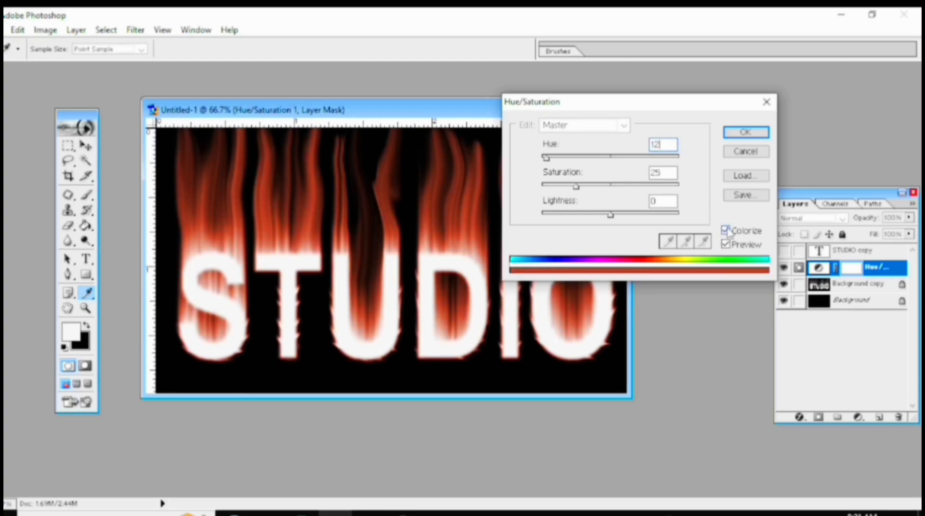
drag(669, 145, 609, 146)
text(45)
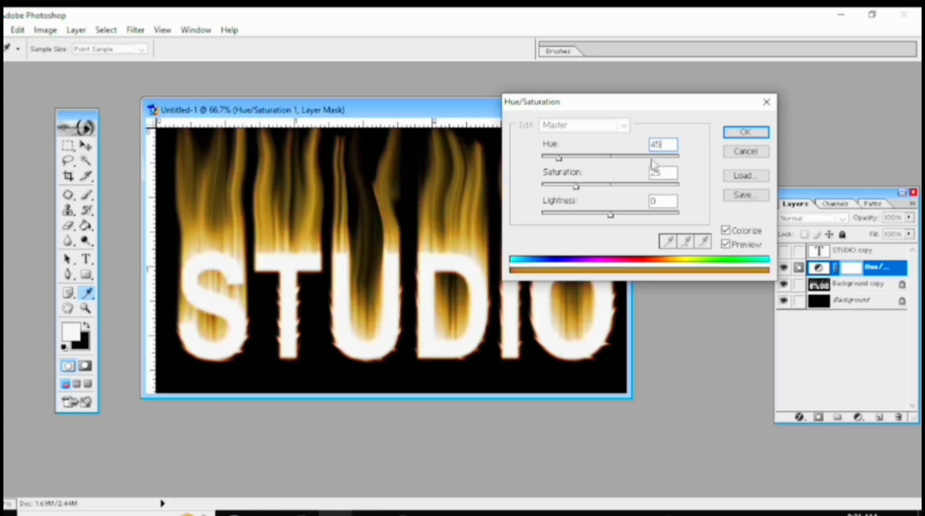
drag(672, 177, 638, 179)
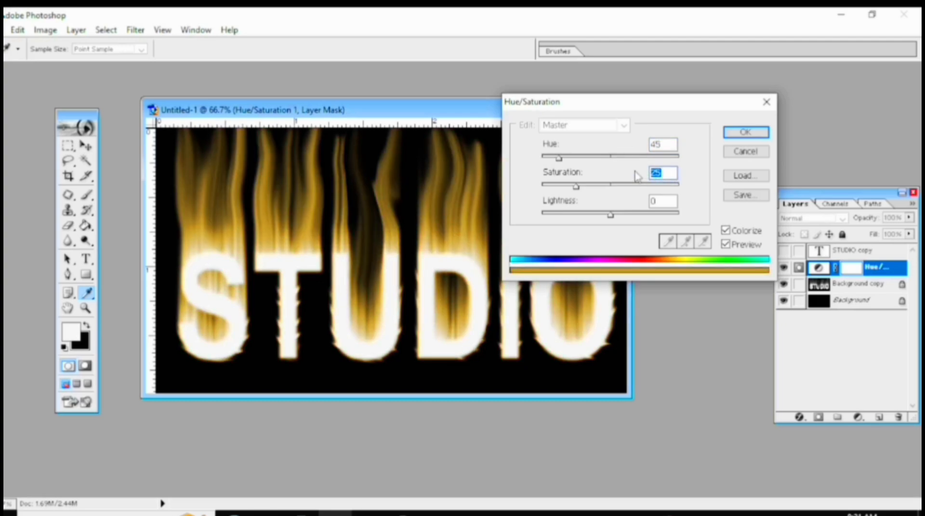
text(100)
click(747, 130)
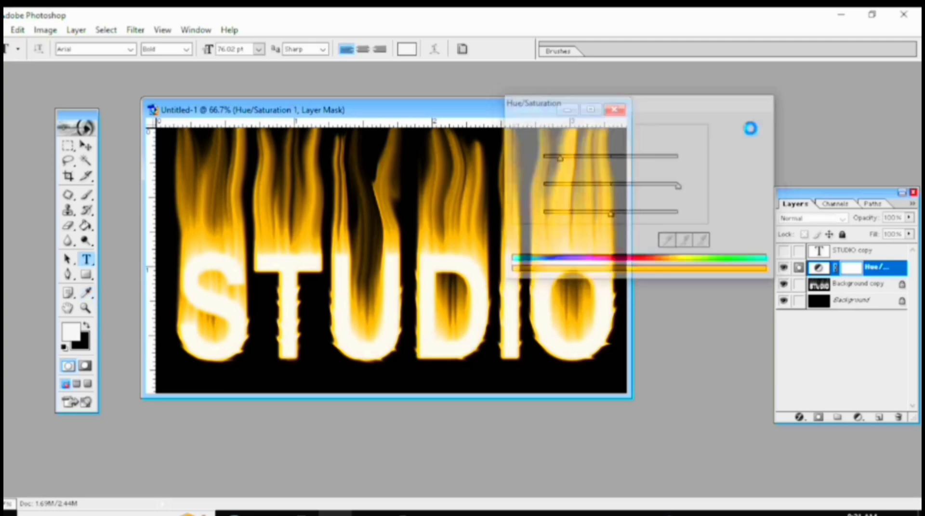
drag(485, 112, 476, 111)
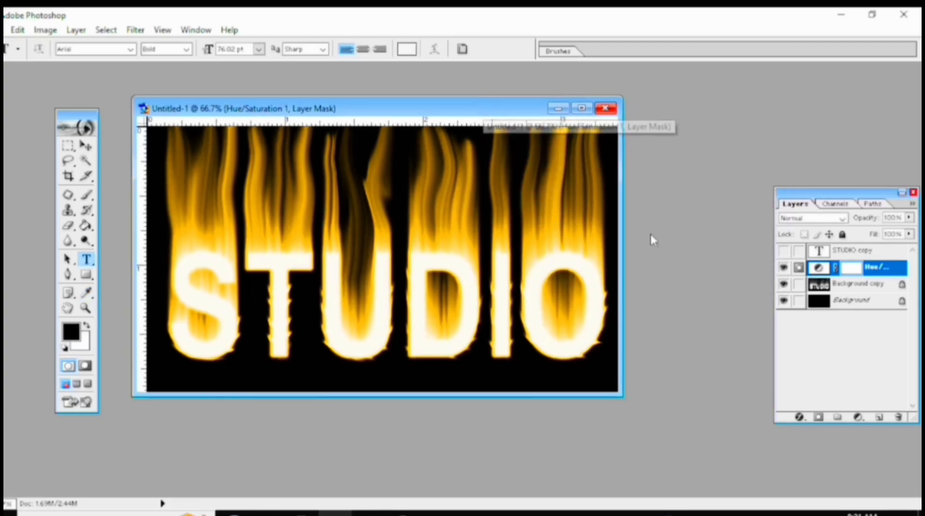
Add a second Hue/Saturation adjustment layer with hue -25 and set its blend mode to Overlay.
click(858, 417)
click(845, 313)
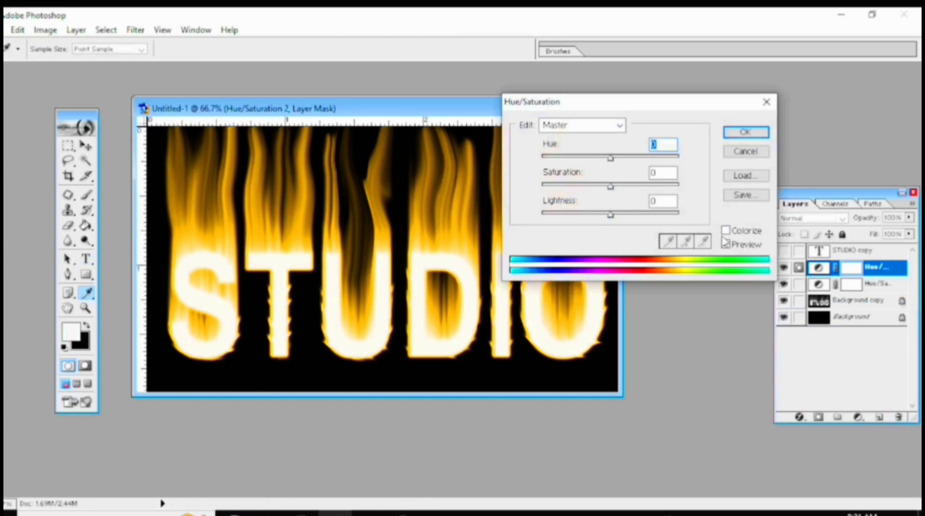
click(725, 244)
text(-25)
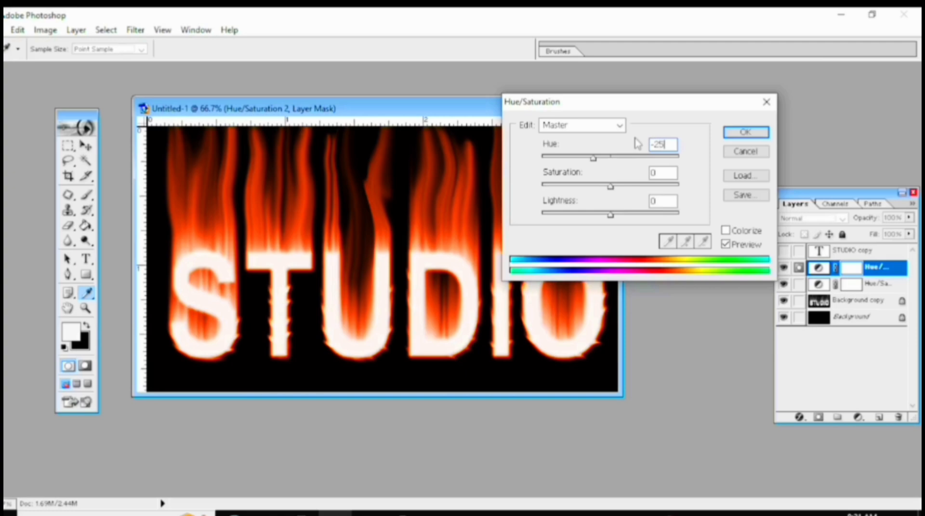
click(745, 132)
drag(455, 107, 480, 108)
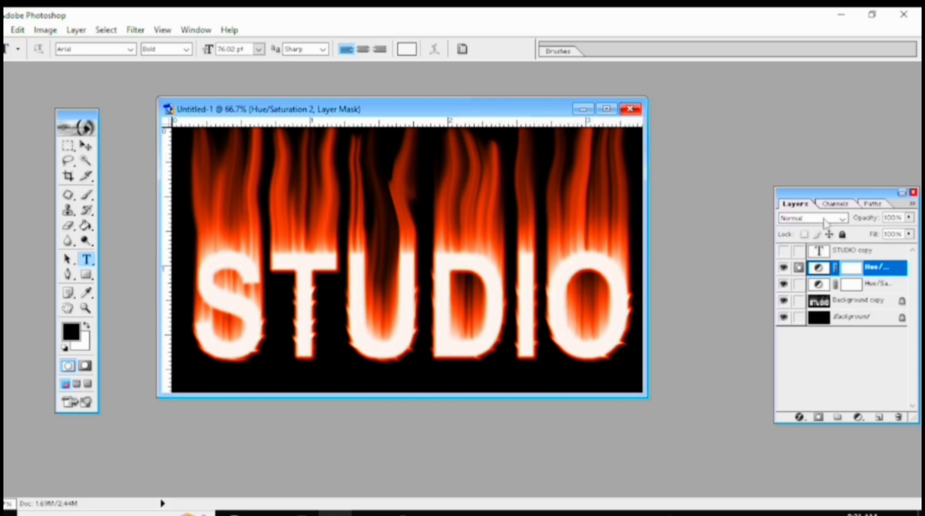
click(833, 221)
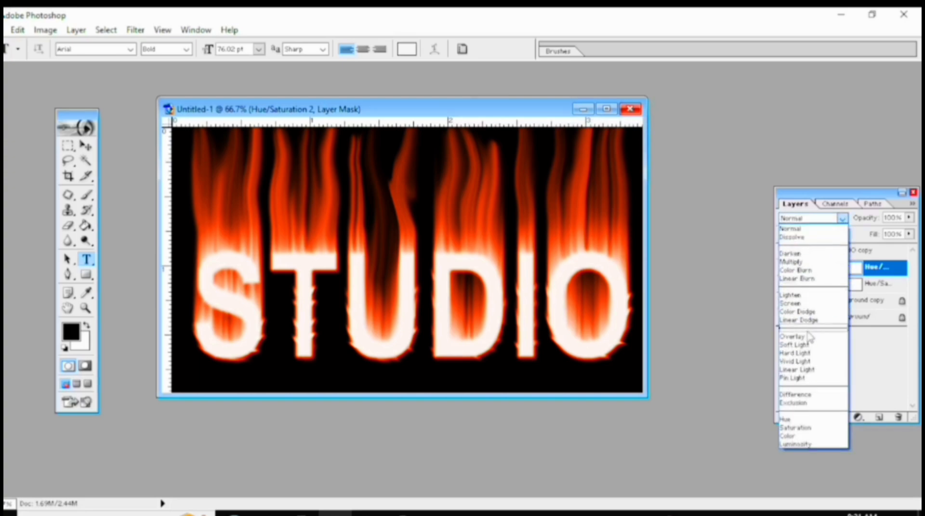
click(809, 336)
Make the STUDIO copy text layer visible and add a Gradient Overlay style to it.
click(840, 254)
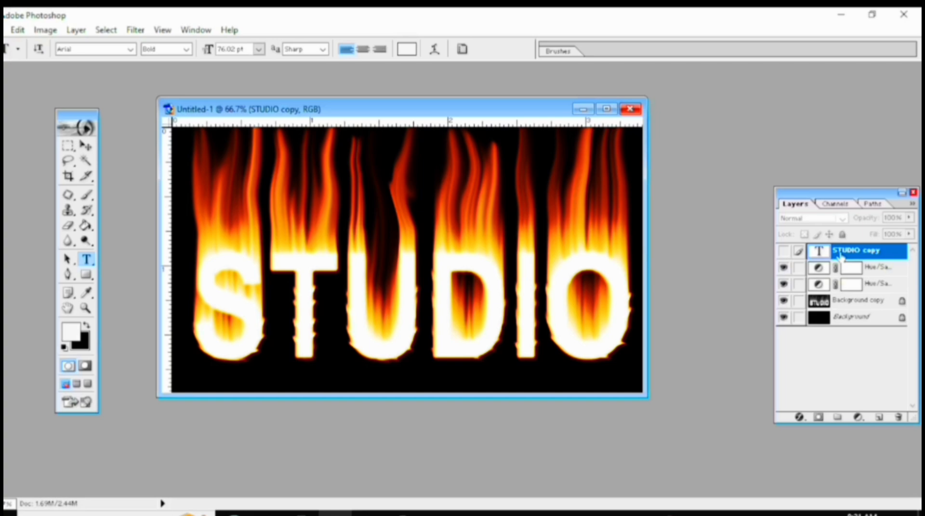
click(783, 251)
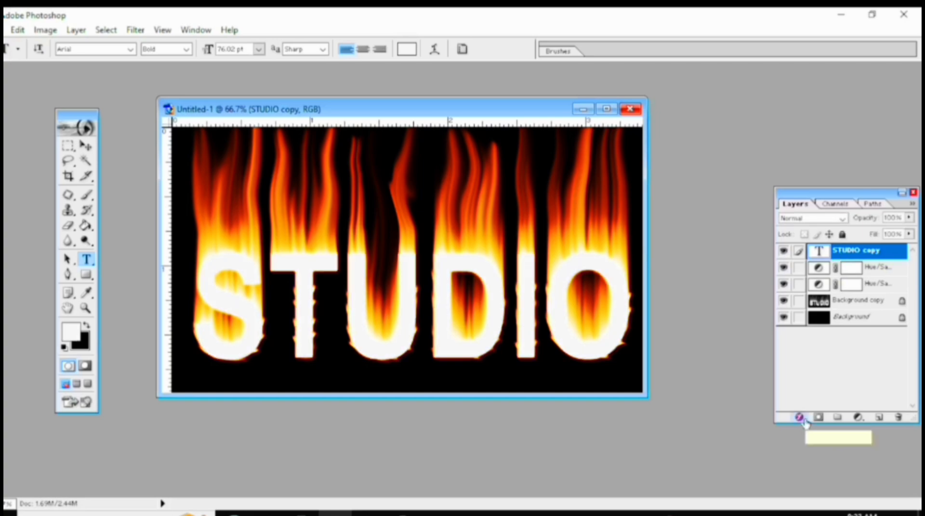
click(800, 418)
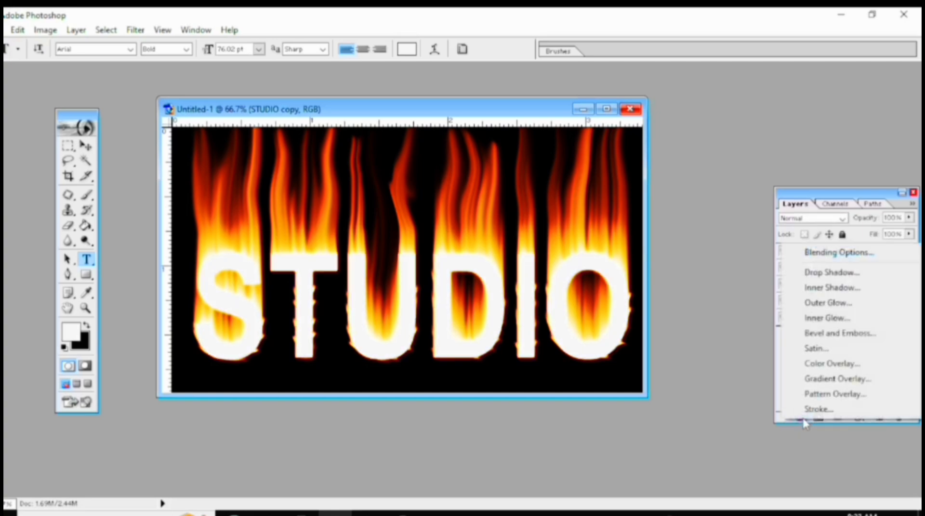
click(819, 380)
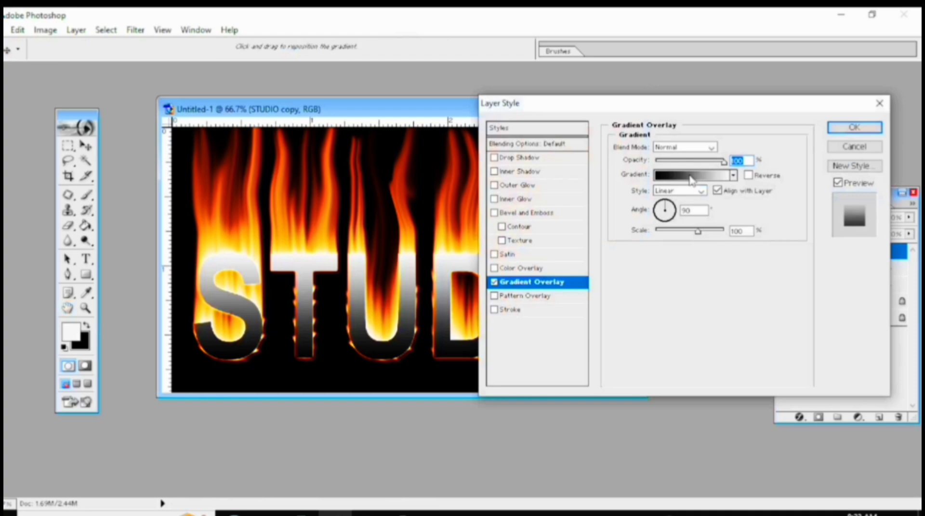
Recolour the overlay gradient's white end stop with an orange-red sampled from the flames above the T and apply the style.
click(691, 179)
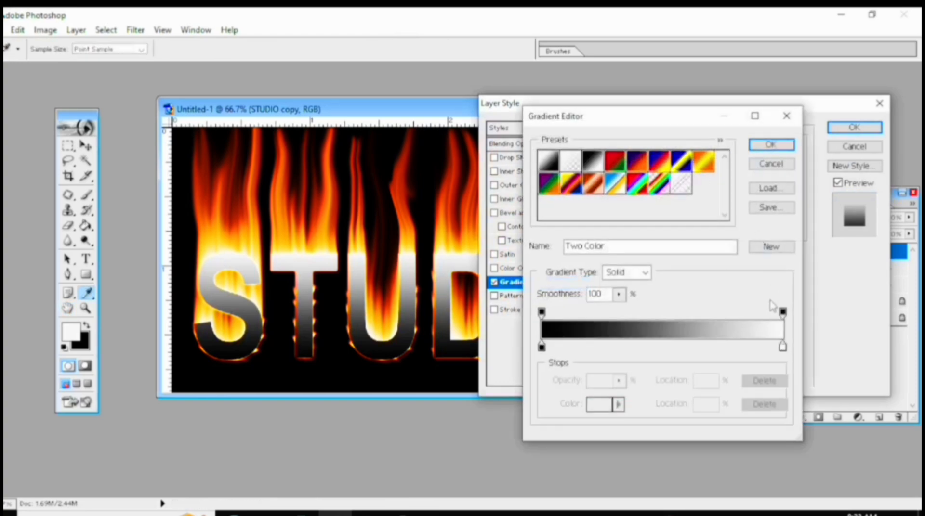
click(782, 346)
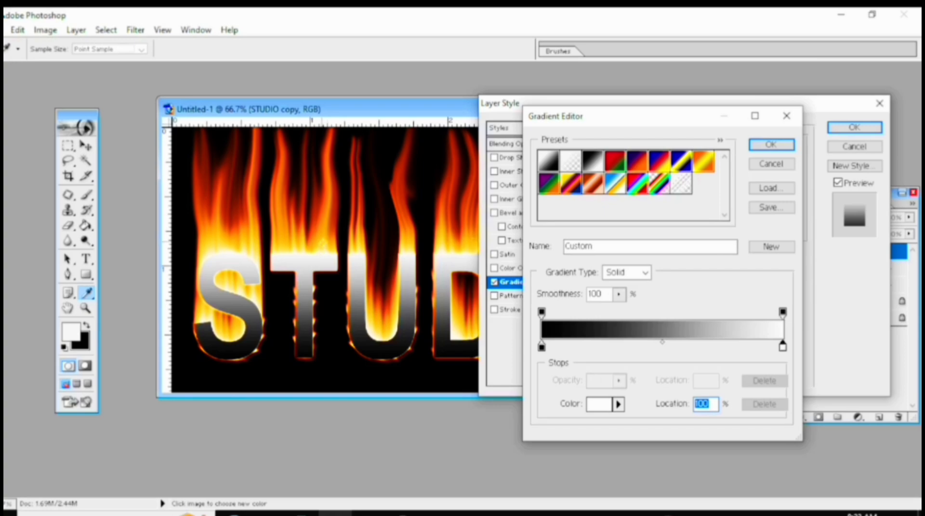
click(322, 243)
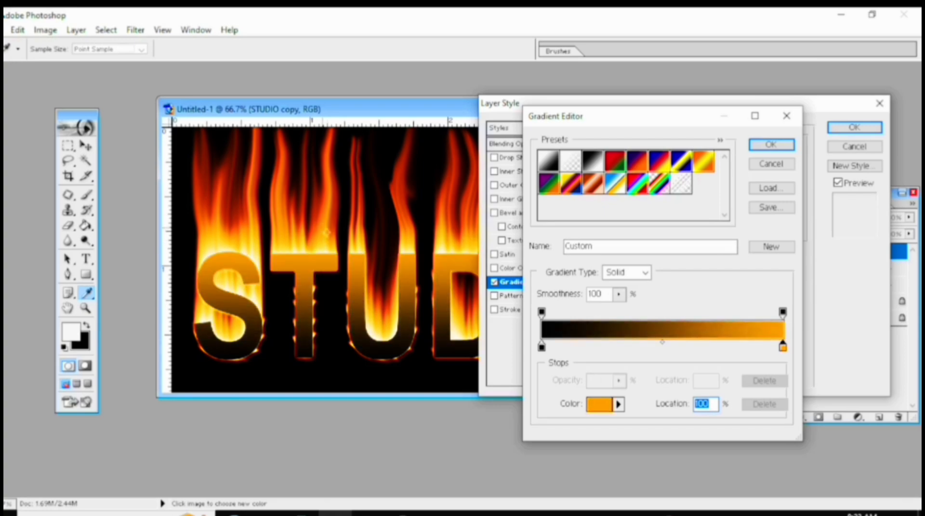
click(331, 229)
drag(331, 229, 333, 226)
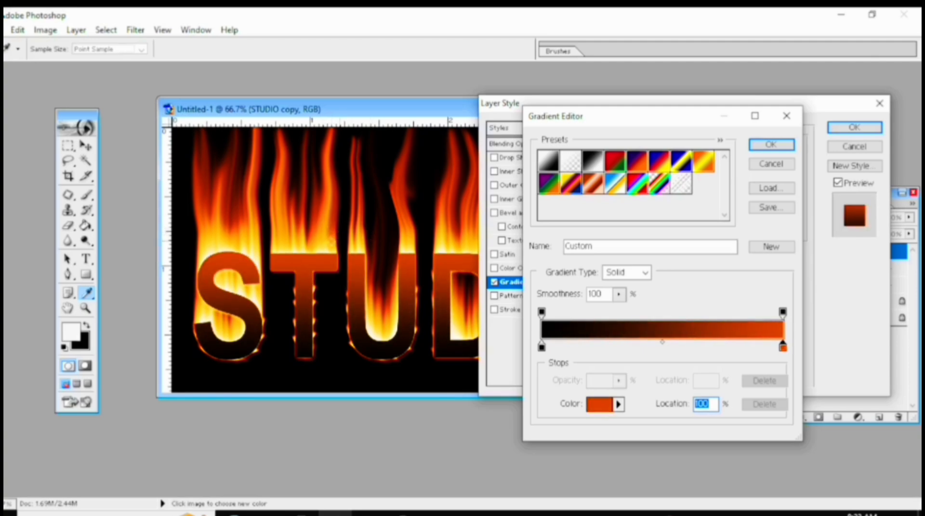
click(765, 148)
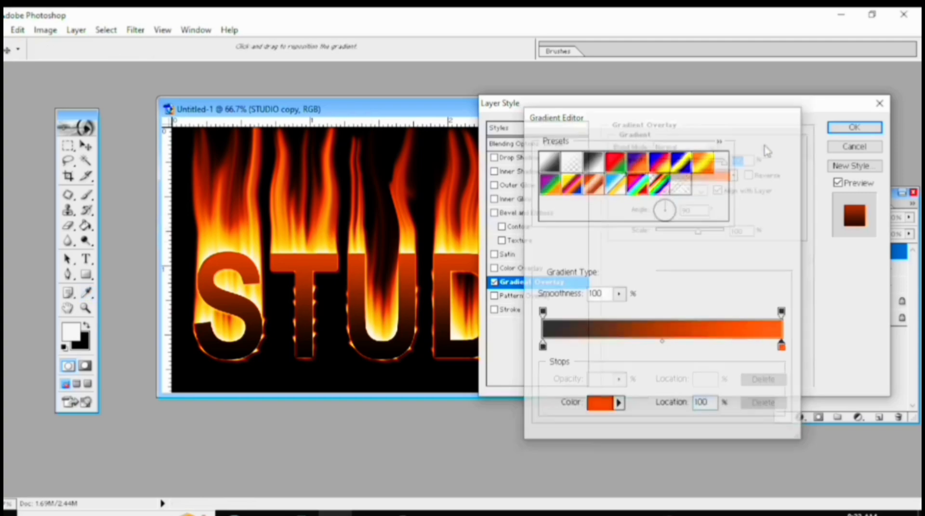
click(852, 127)
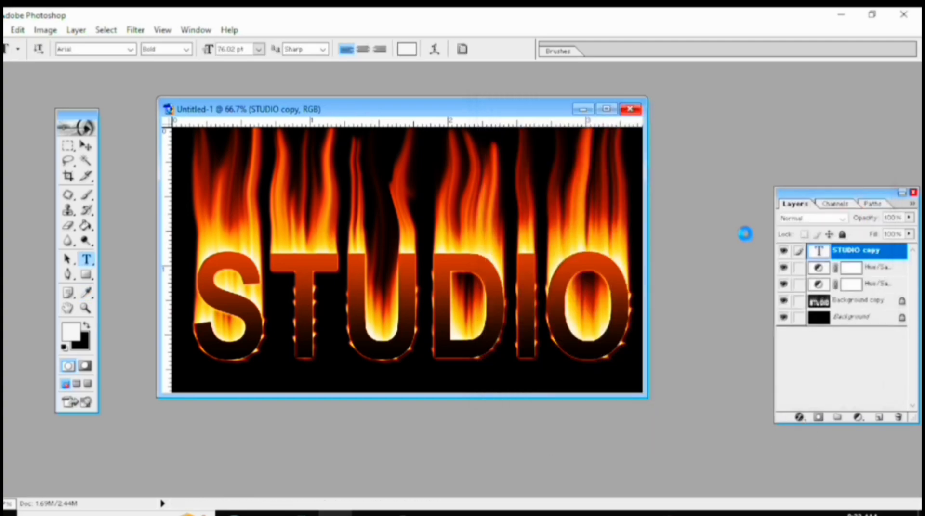
Add a Drop Shadow to the STUDIO copy layer and set its Gradient Overlay to Dissolve at 80% opacity.
click(800, 418)
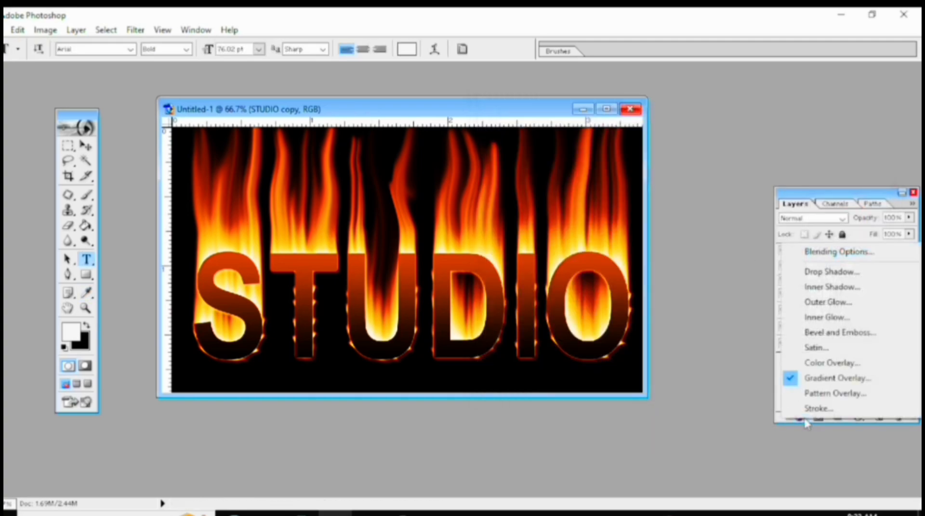
click(812, 380)
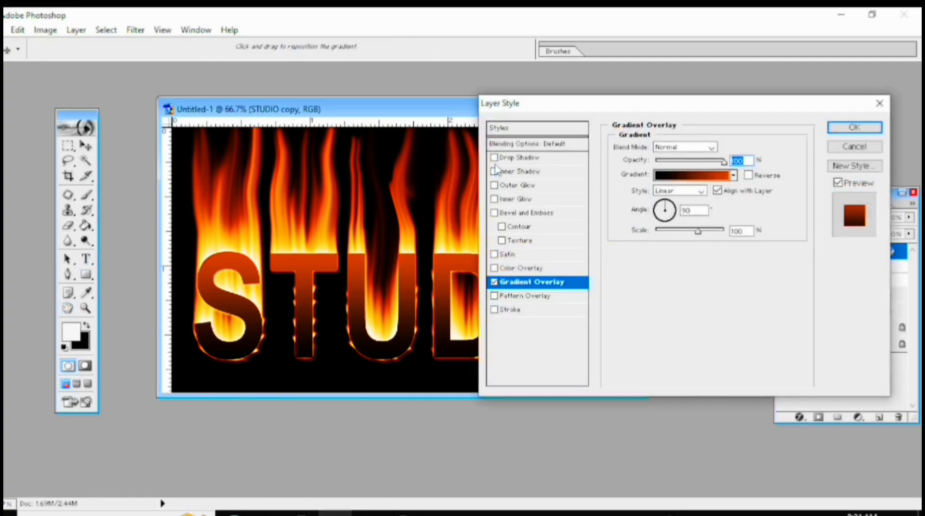
click(494, 158)
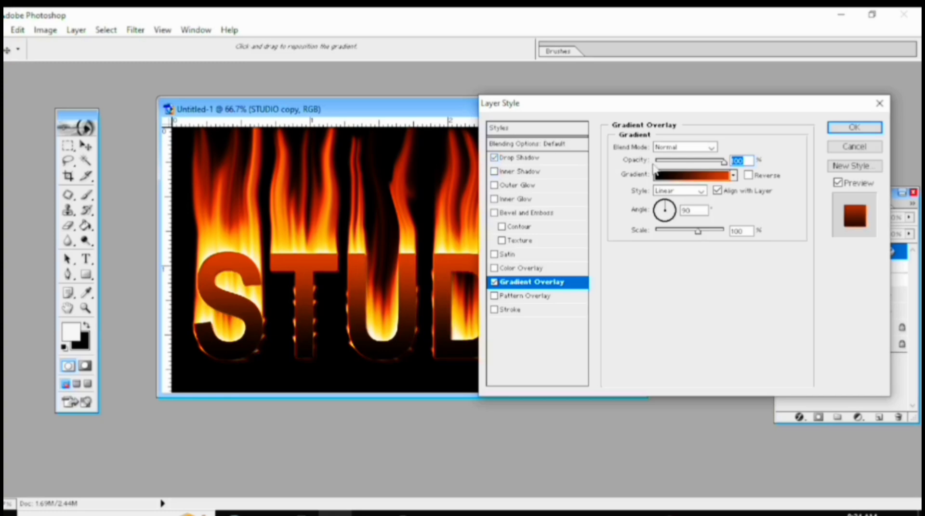
click(671, 147)
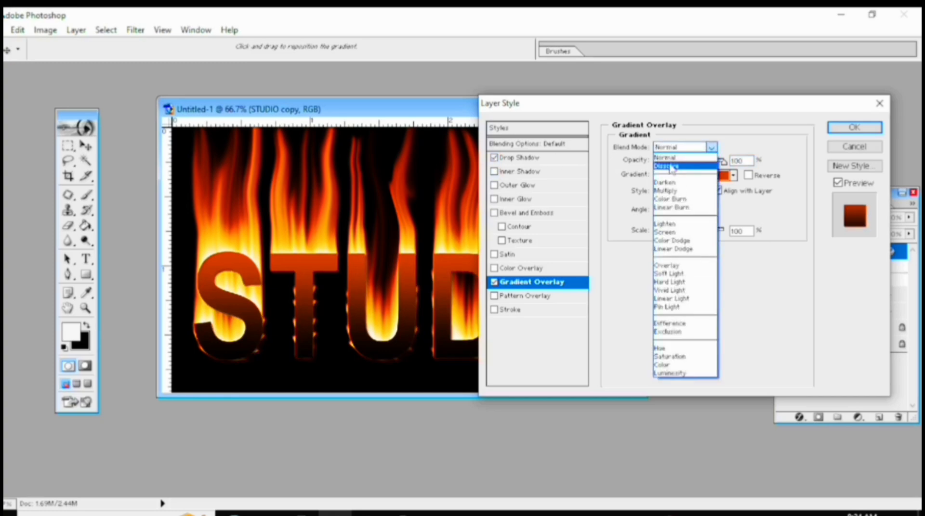
click(671, 167)
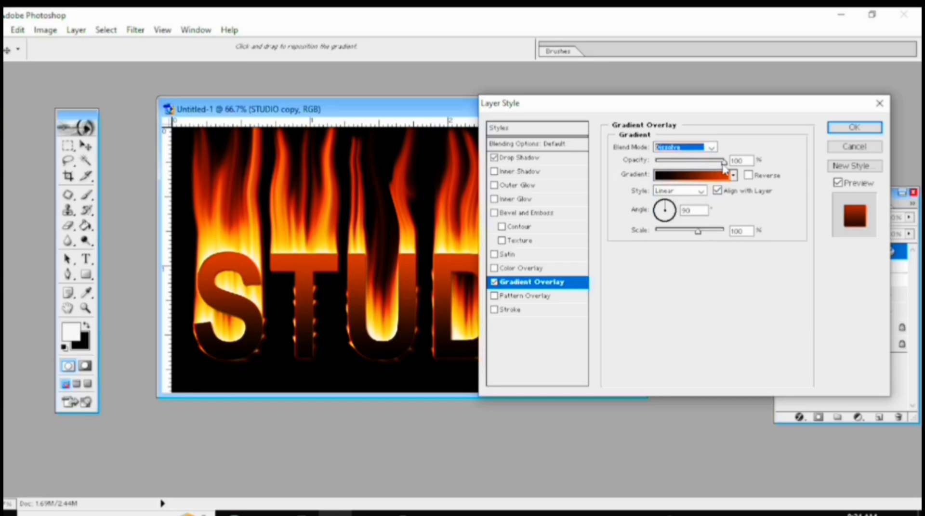
drag(724, 164, 713, 169)
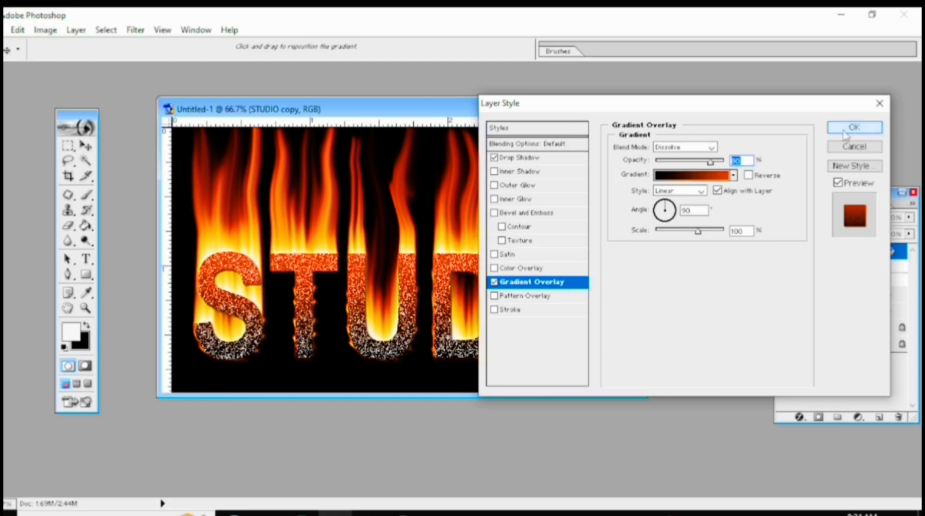
click(844, 133)
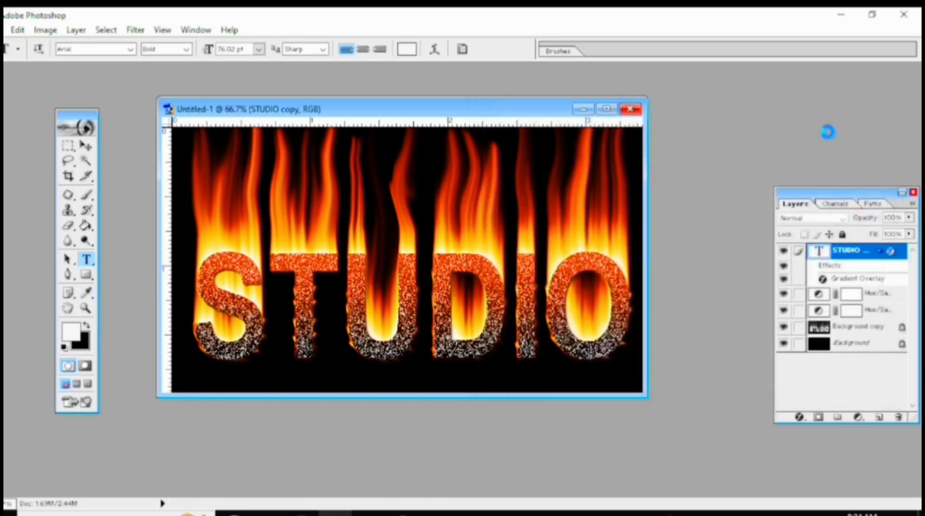
drag(484, 112, 370, 123)
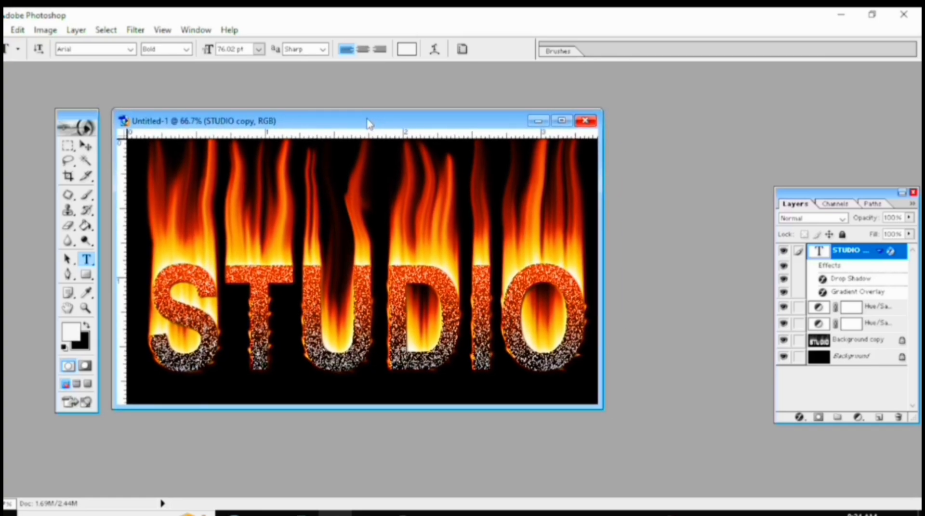
mouse_move(366, 124)
mouse_down()
mouse_move(368, 105)
mouse_move(369, 124)
mouse_up()
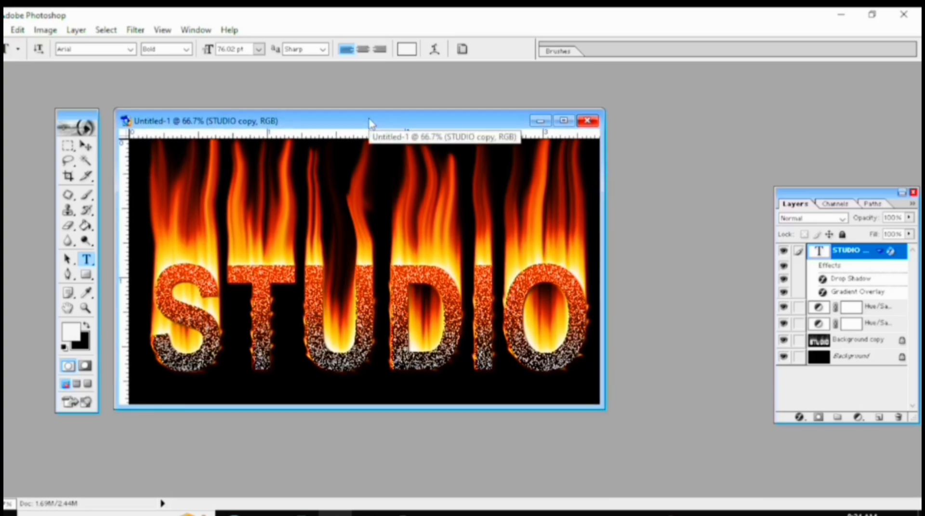
drag(369, 118, 370, 122)
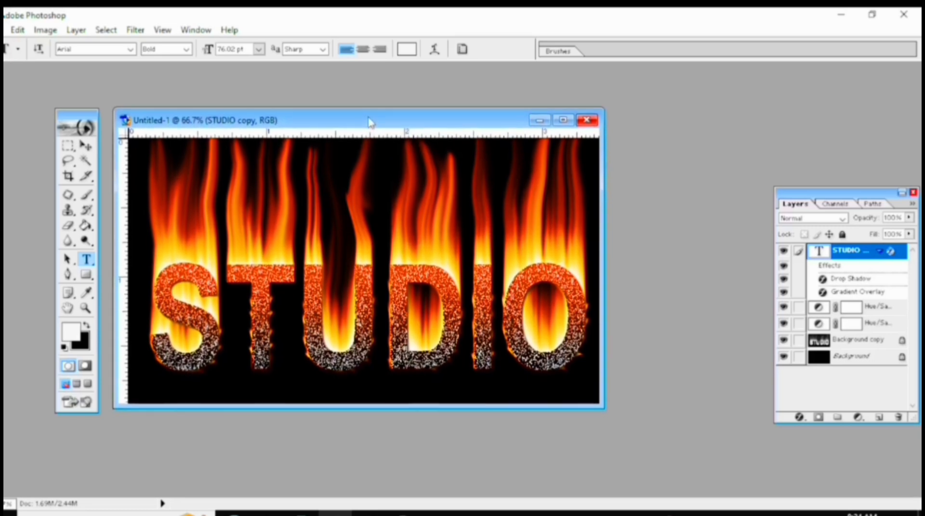